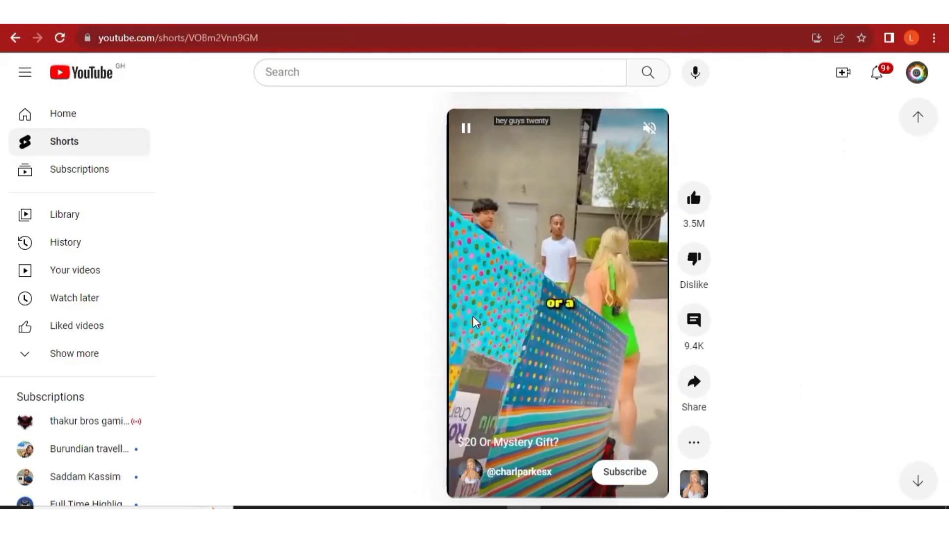
# Import 172451 (720p).mp4 from the Downloads folder into CapCut's media library
pyautogui.scroll(-2, 472, 316)
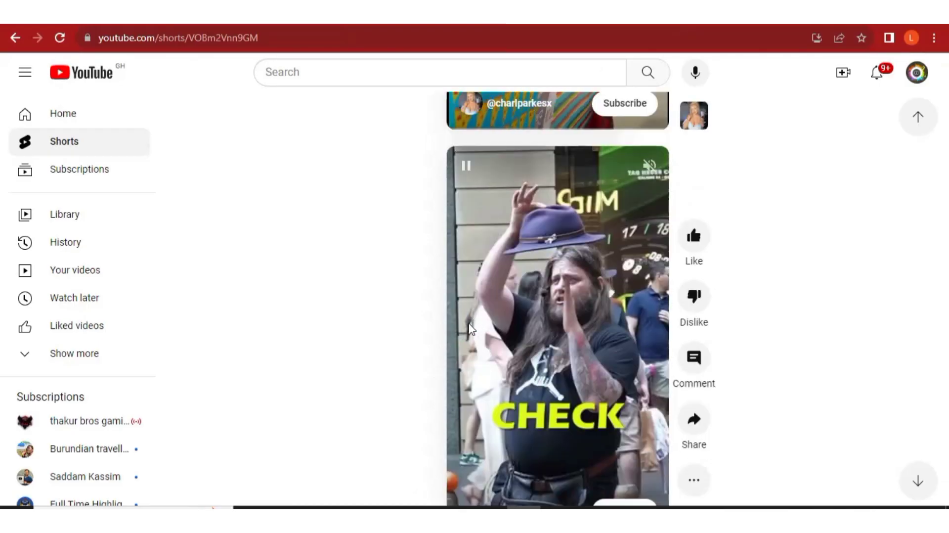
pyautogui.scroll(-5, 448, 299)
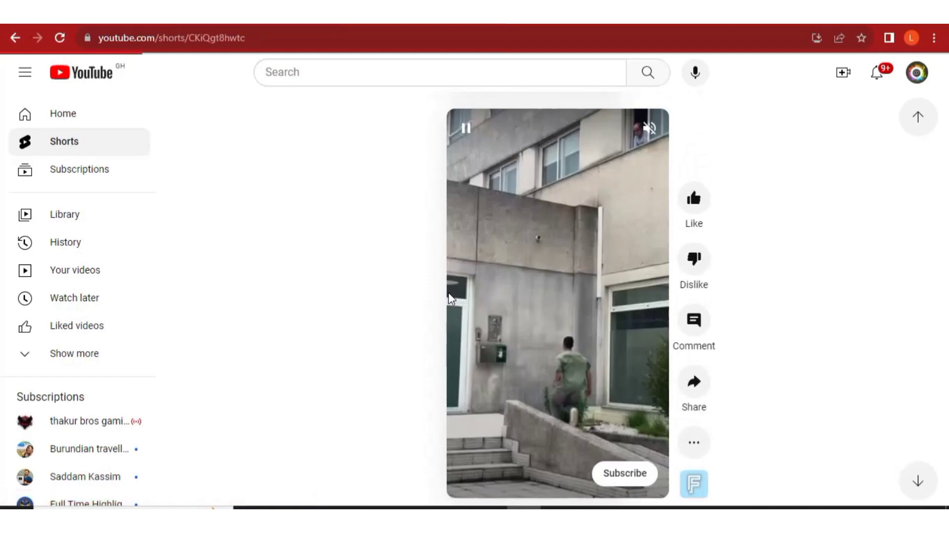
pyautogui.scroll(-1, 449, 294)
pyautogui.scroll(-5, 486, 286)
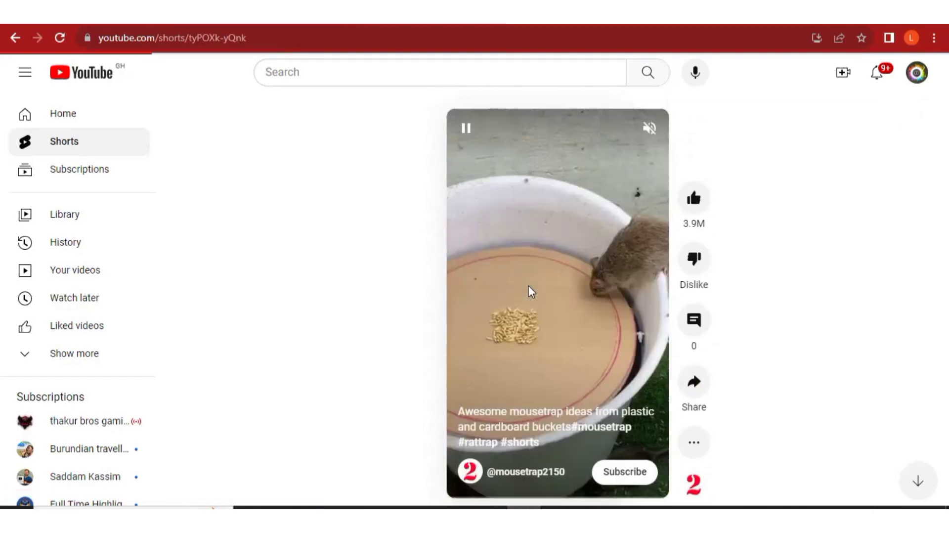
pyautogui.scroll(-4, 513, 262)
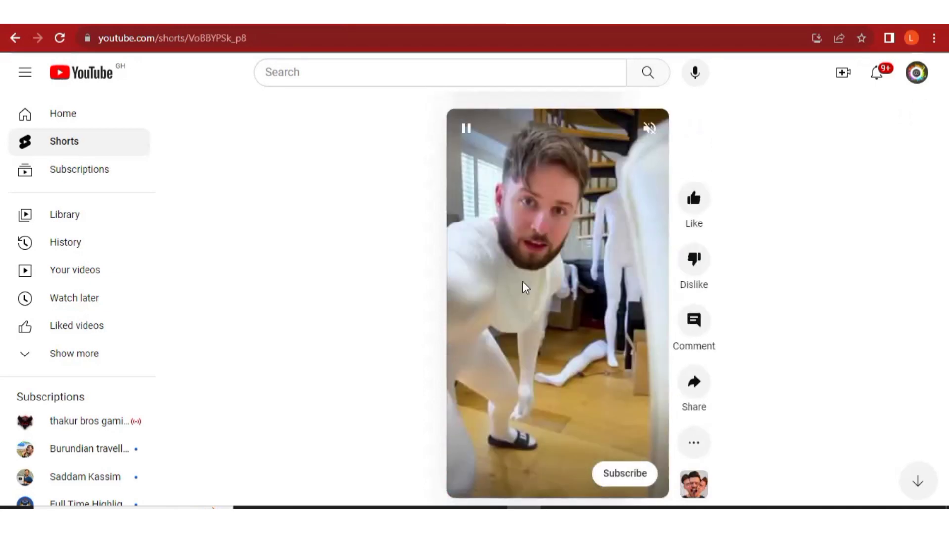
pyautogui.scroll(-1, 528, 294)
pyautogui.scroll(-2, 515, 267)
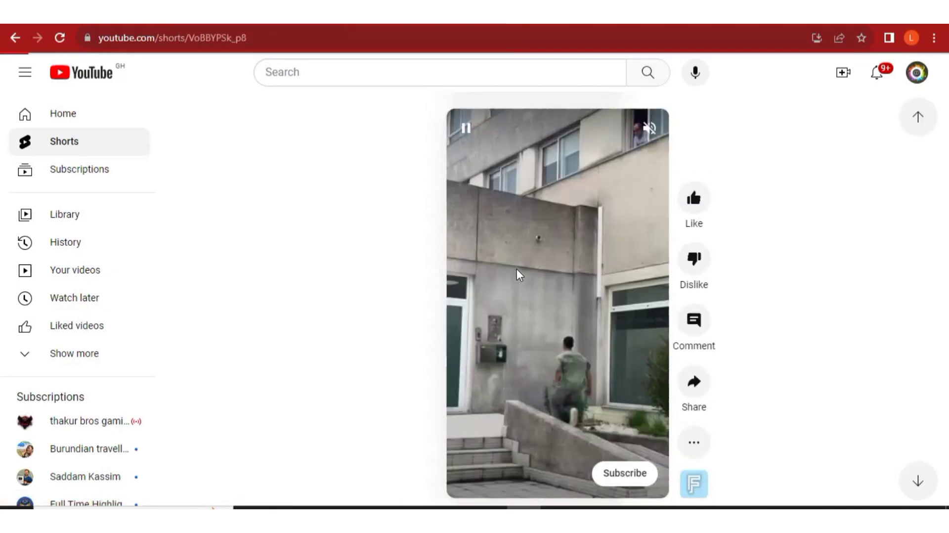
pyautogui.scroll(-3, 517, 268)
pyautogui.scroll(-3, 515, 269)
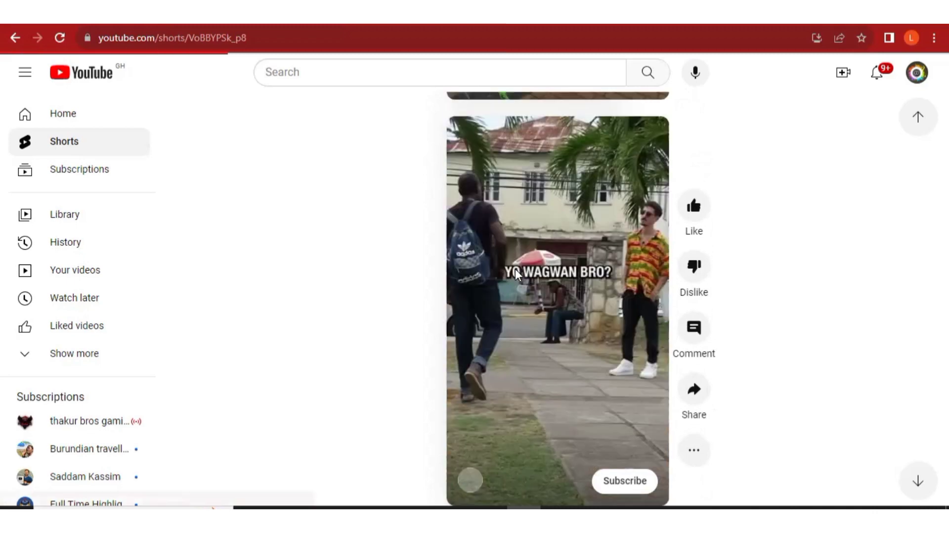
pyautogui.scroll(-1, 514, 268)
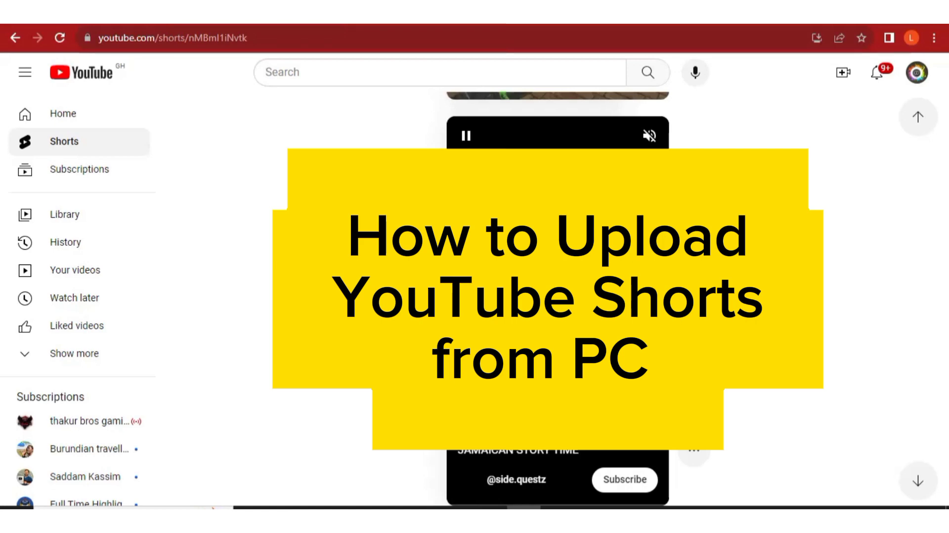
pyautogui.scroll(-3, 534, 304)
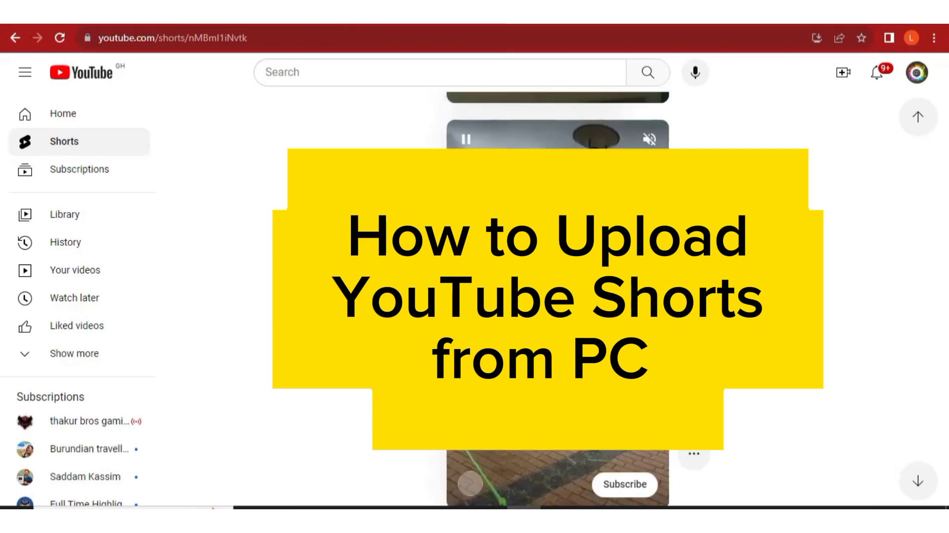
pyautogui.scroll(-2, 543, 311)
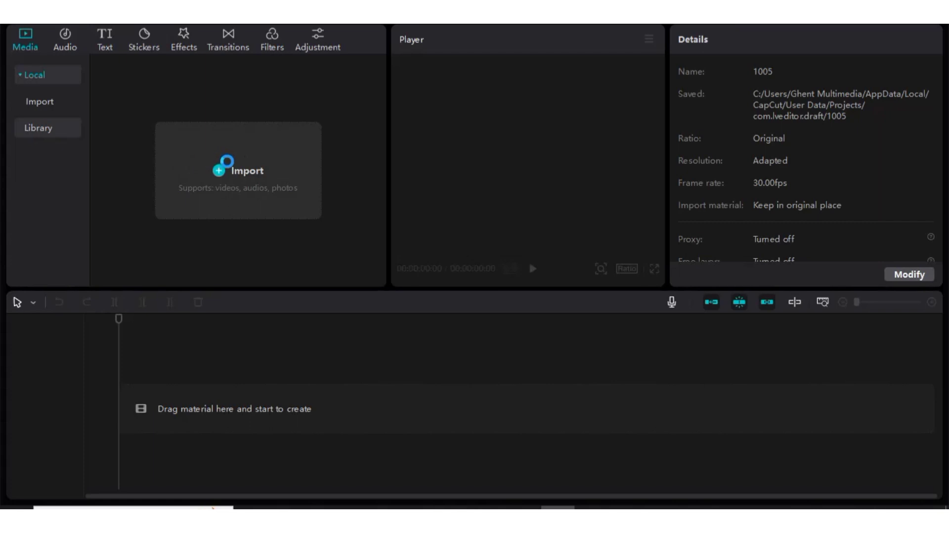
pyautogui.click(227, 169)
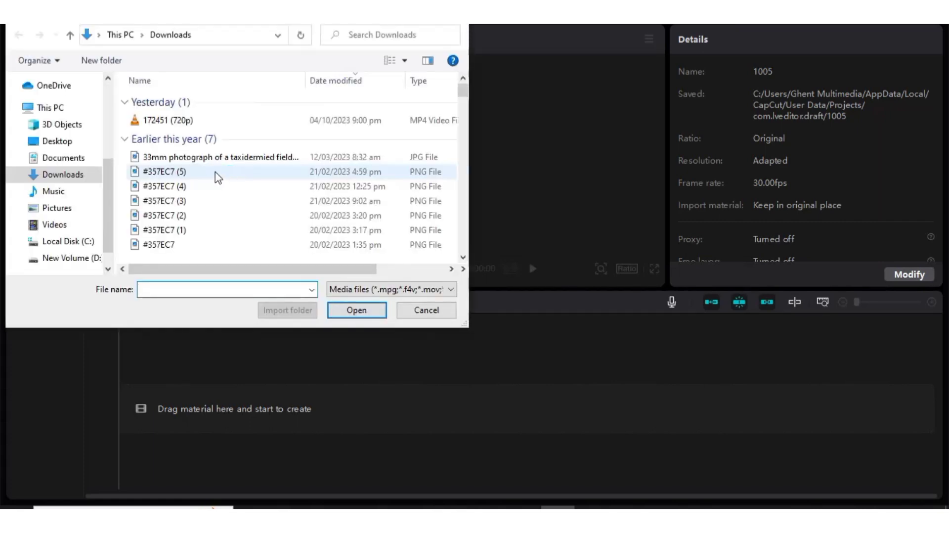
pyautogui.doubleClick(211, 124)
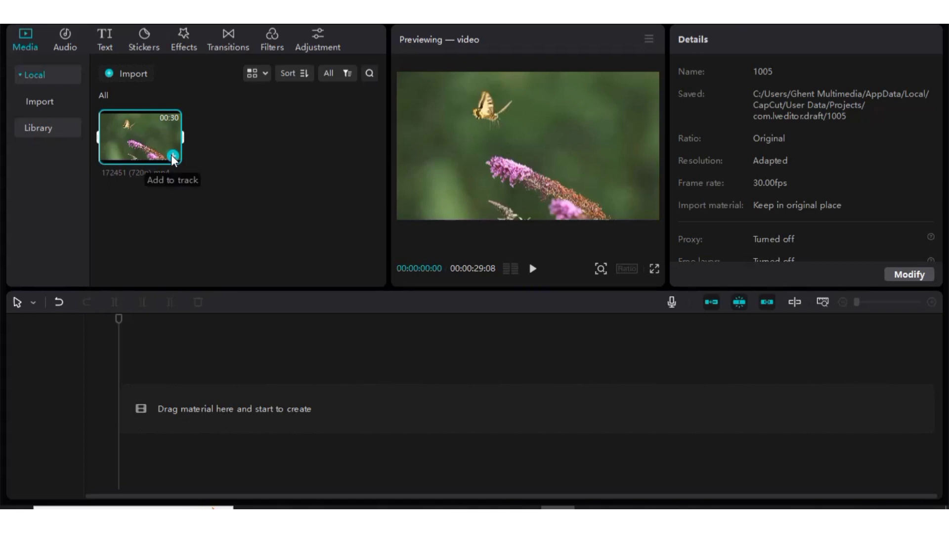
# Put the butterfly clip on the timeline, preview it briefly, and dismiss the performance reminder
pyautogui.click(172, 156)
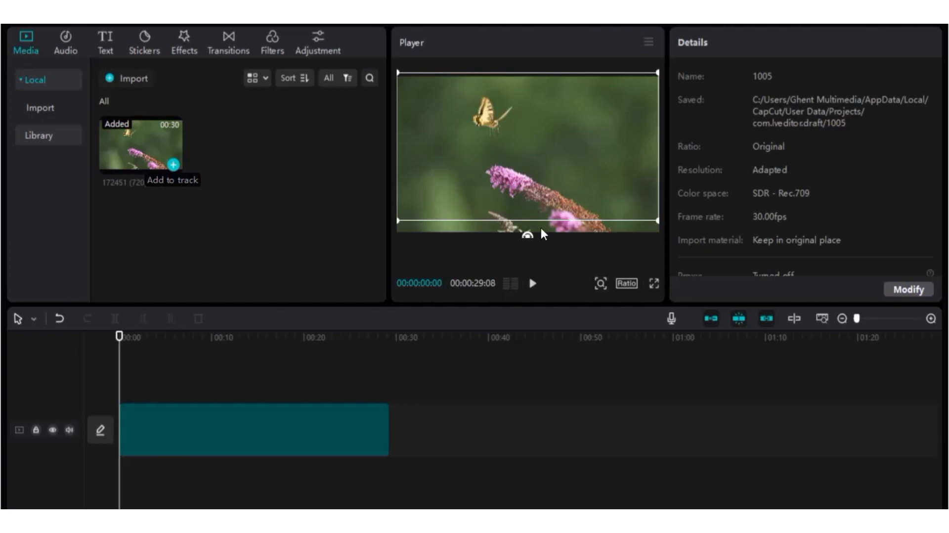
pyautogui.click(518, 215)
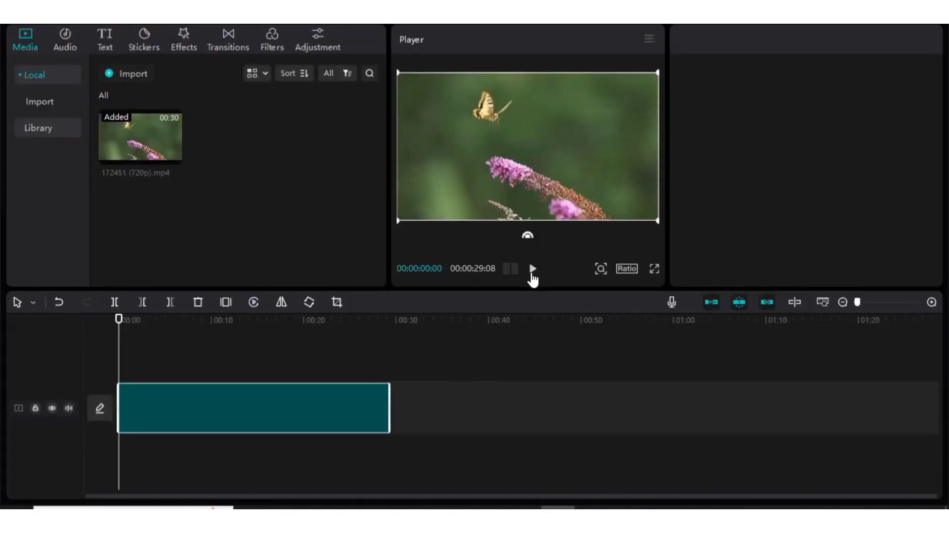
pyautogui.click(532, 271)
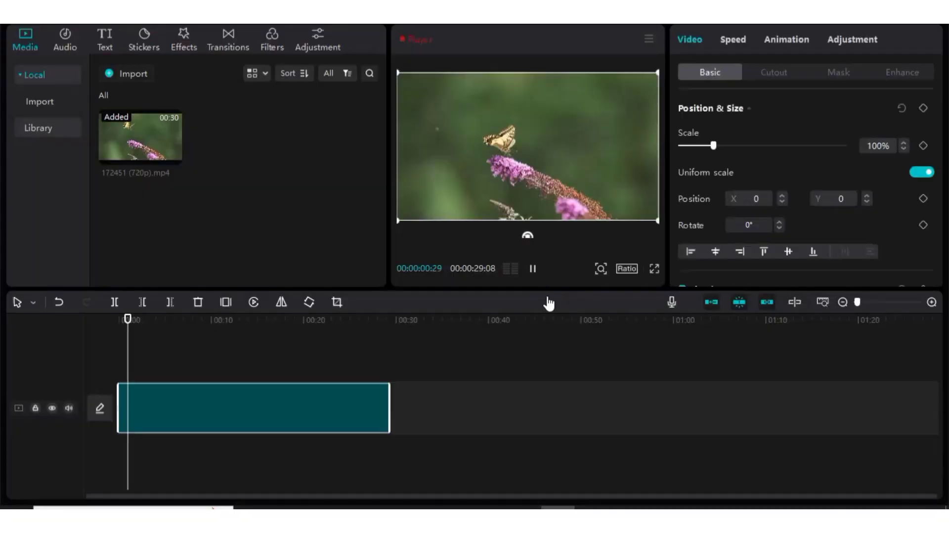
pyautogui.click(533, 270)
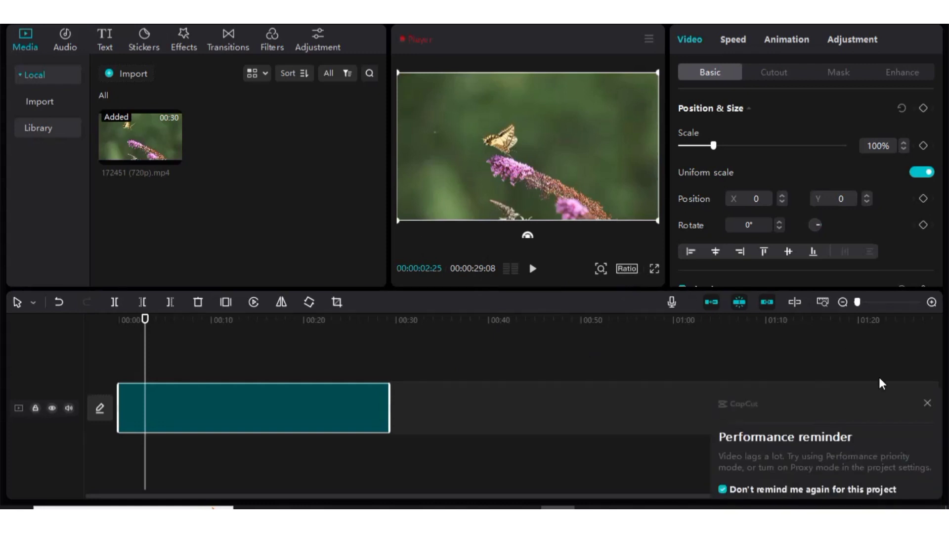
pyautogui.click(927, 403)
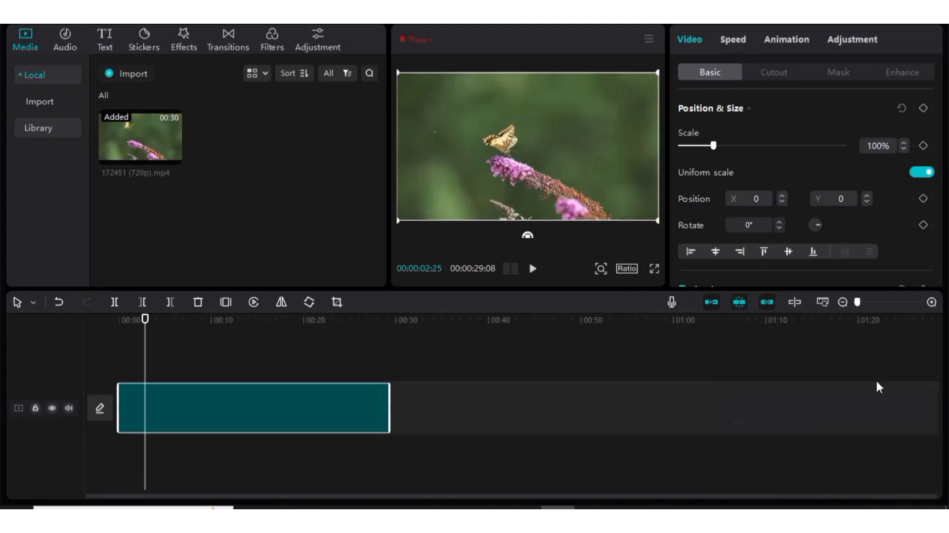
# Set the project ratio to 9:16 portrait and select the clip in the player
pyautogui.click(625, 268)
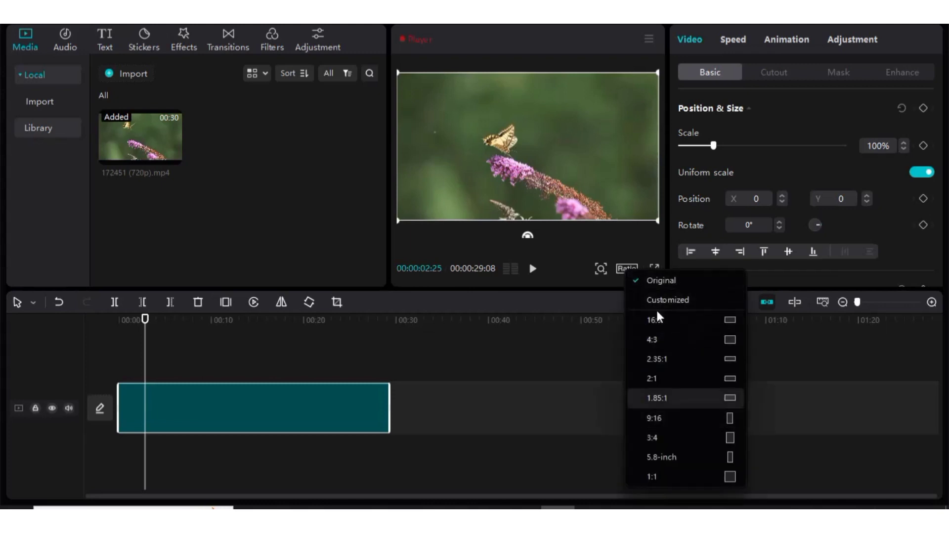
pyautogui.click(654, 418)
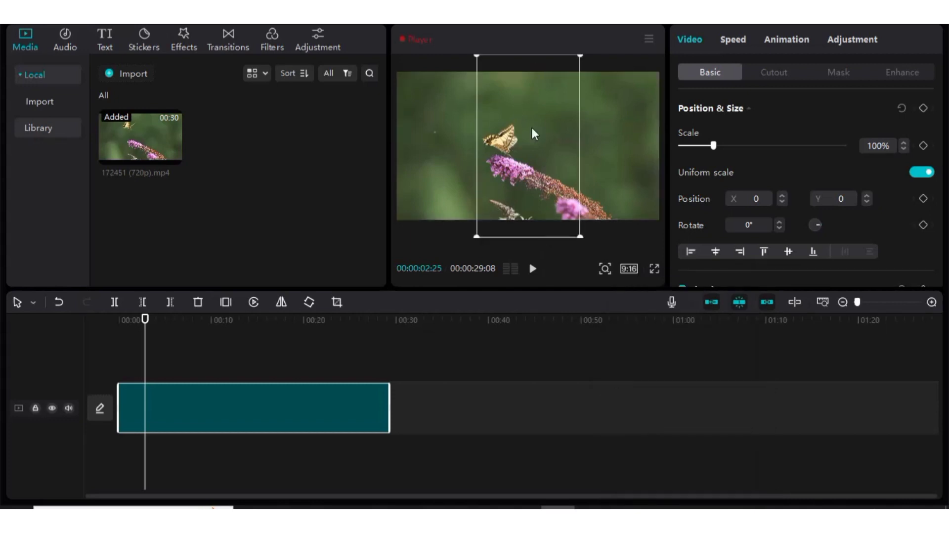
pyautogui.click(537, 146)
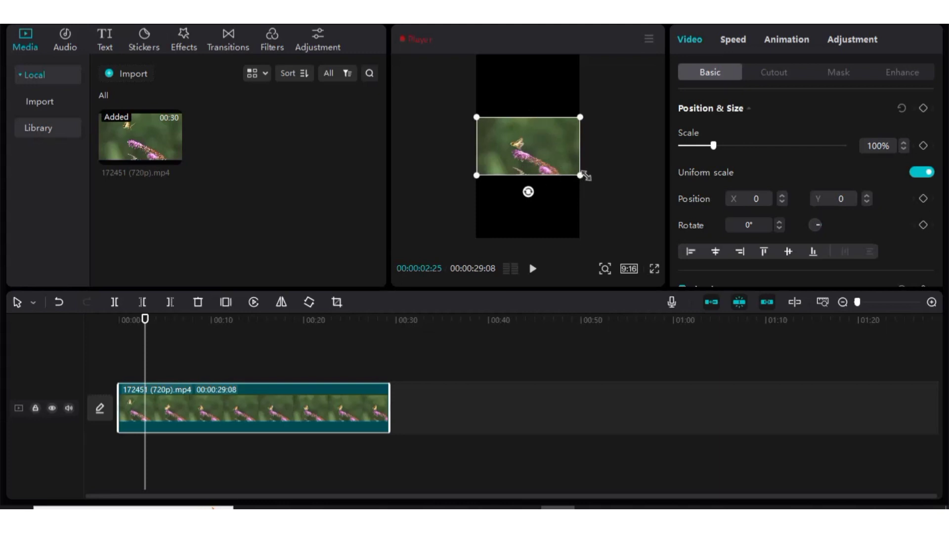
# Scale the butterfly clip up to 334% to fill the vertical frame and shift it right
pyautogui.moveTo(583, 174); pyautogui.dragTo(646, 209)
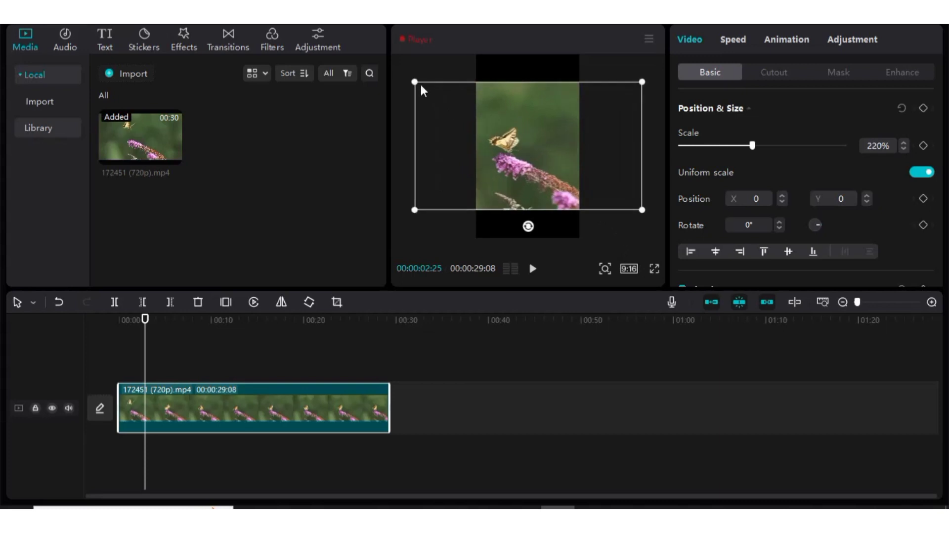
pyautogui.moveTo(420, 84); pyautogui.dragTo(337, 34)
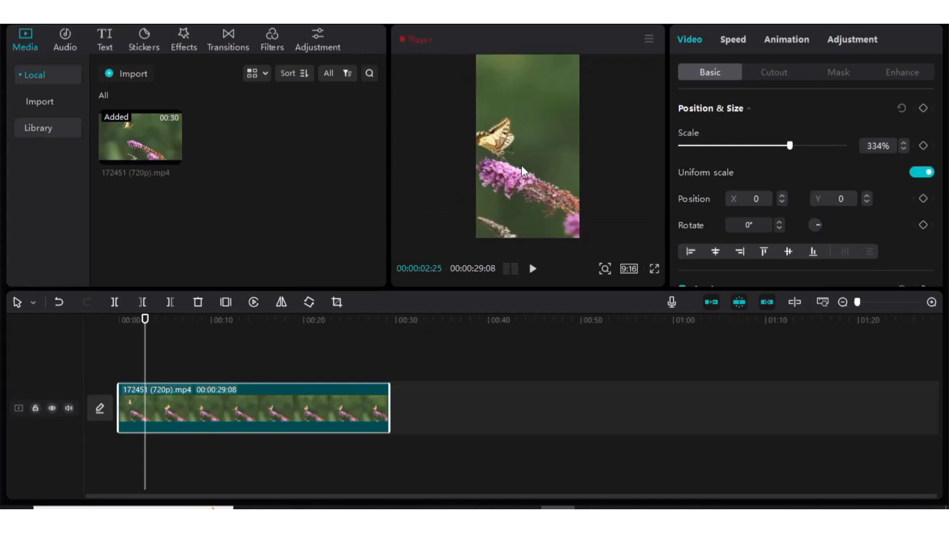
pyautogui.moveTo(530, 159); pyautogui.dragTo(539, 198)
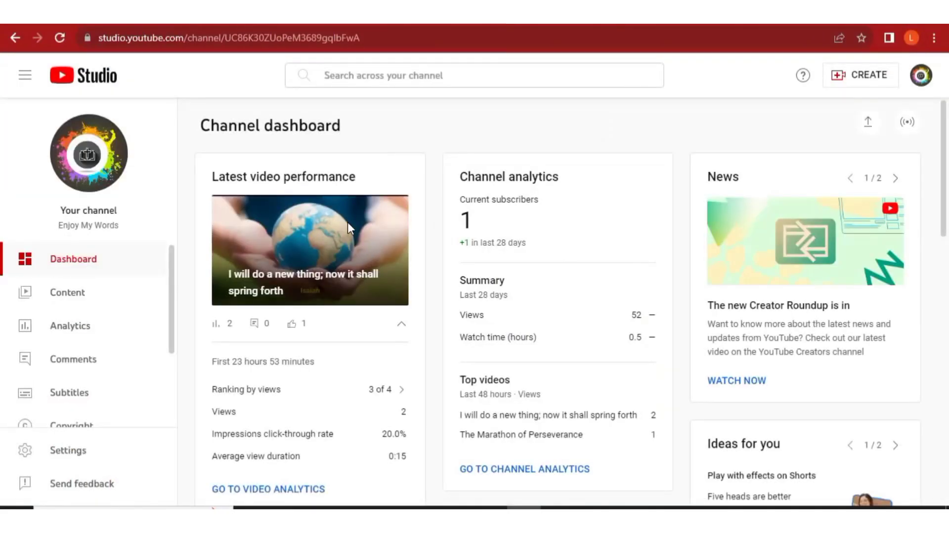
# Check the account menu, then open CREATE to reveal Upload videos and Go live
pyautogui.scroll(-1, 447, 254)
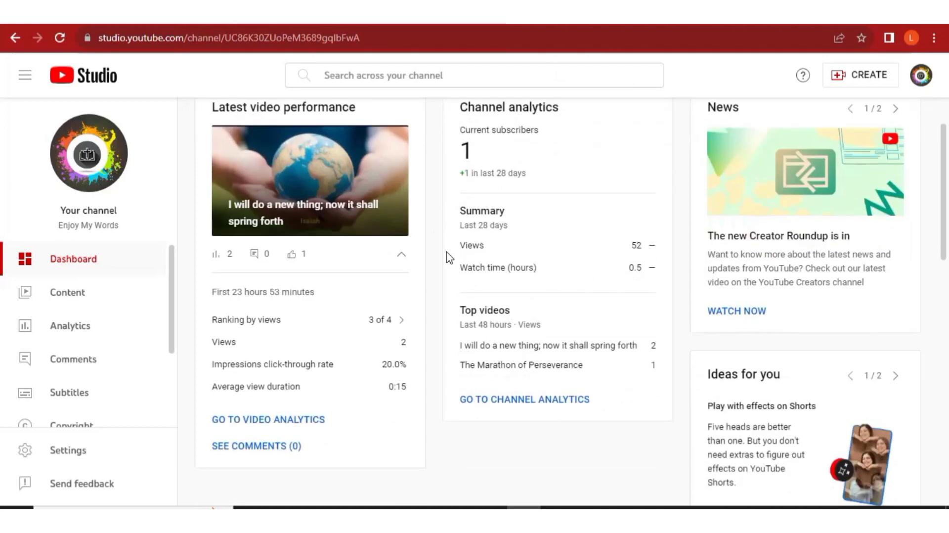
pyautogui.scroll(1, 475, 310)
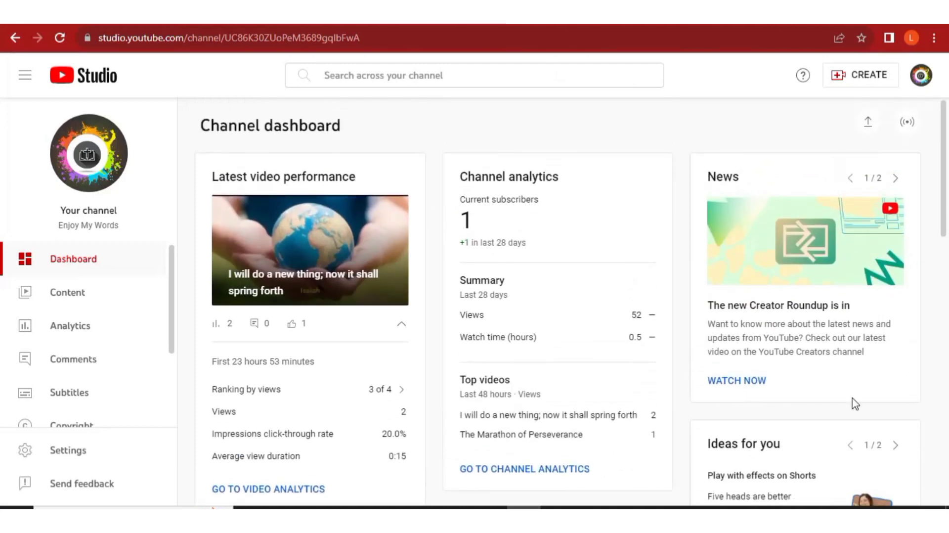
pyautogui.click(920, 76)
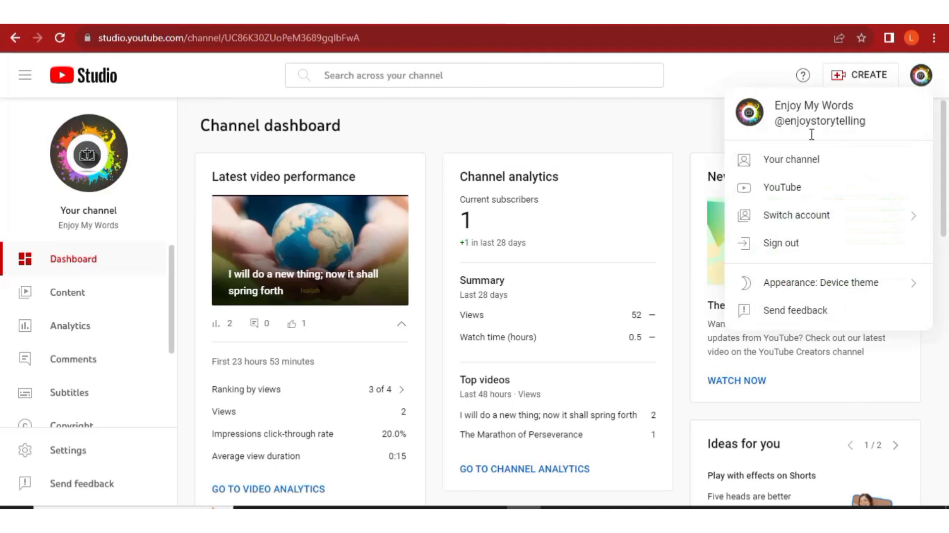
pyautogui.click(641, 130)
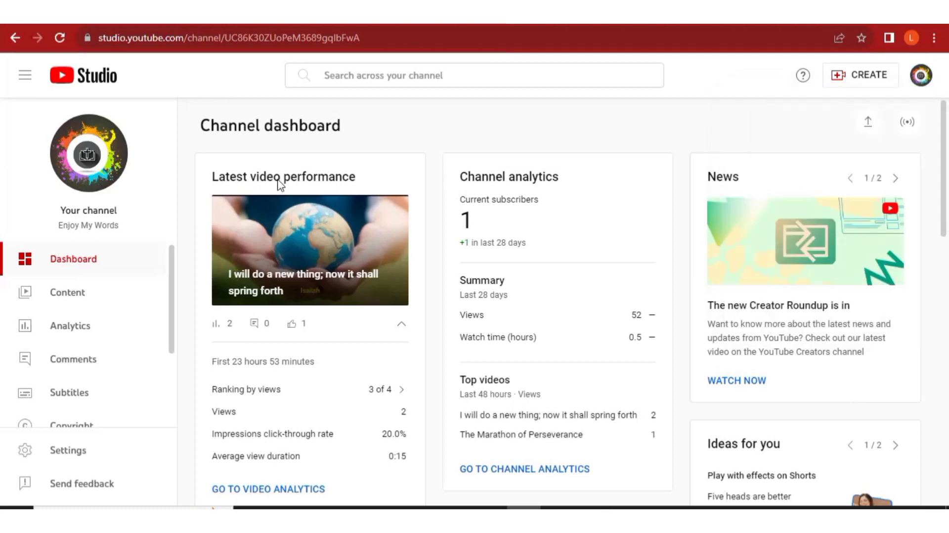
pyautogui.scroll(-5, 536, 336)
pyautogui.scroll(5, 536, 336)
pyautogui.click(859, 82)
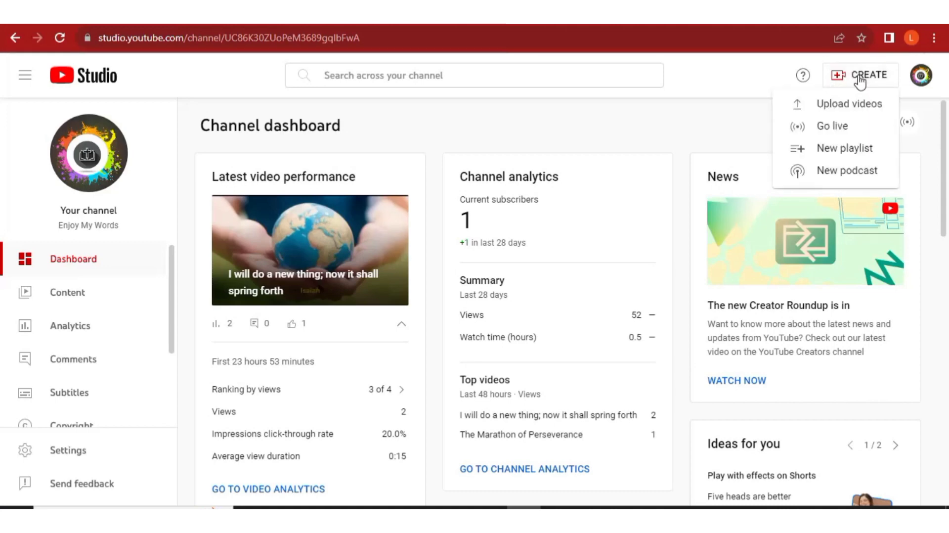
# Start uploading lv_0_20231005060328.mp4 through the Upload videos dialog
pyautogui.click(814, 109)
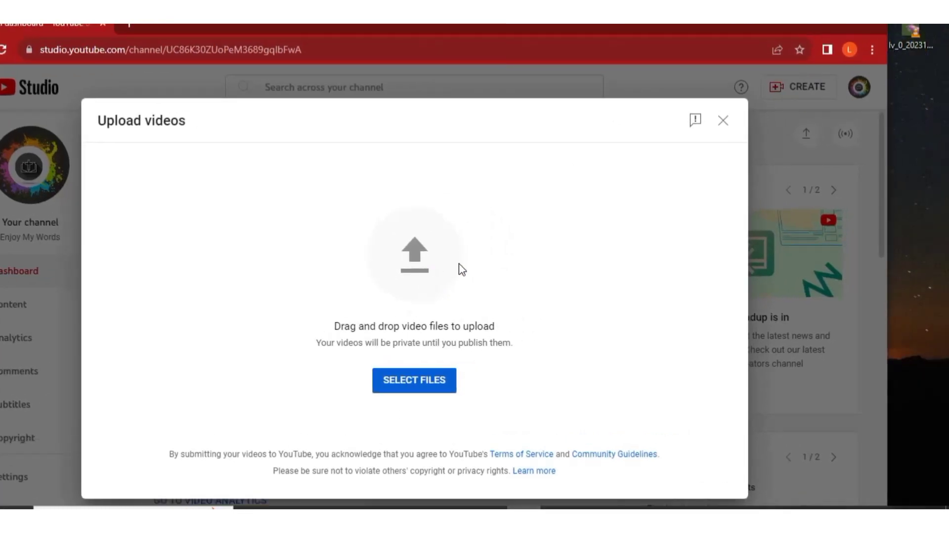
pyautogui.moveTo(461, 269); pyautogui.dragTo(462, 270)
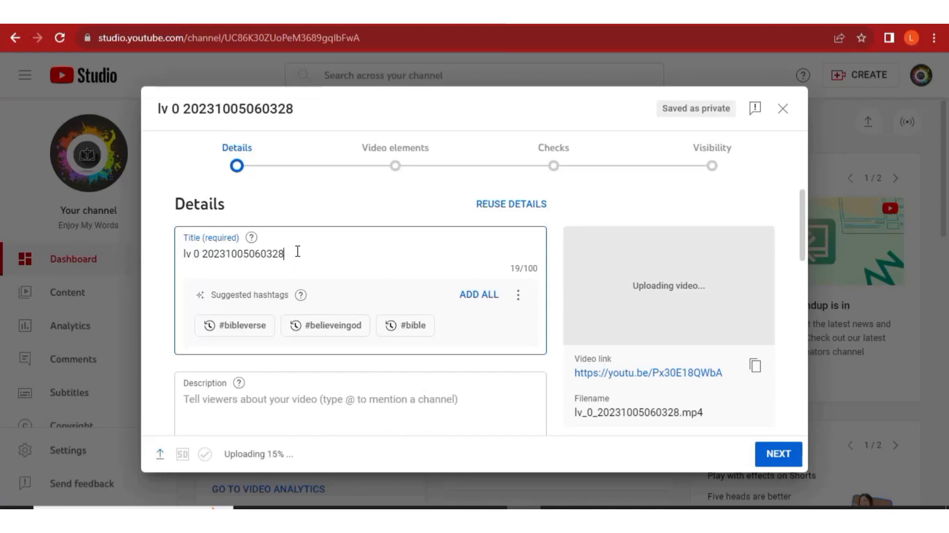
# Replace the default title with 'How butterfly feed #shorts', correcting a typo along the way
pyautogui.moveTo(291, 252); pyautogui.dragTo(184, 254)
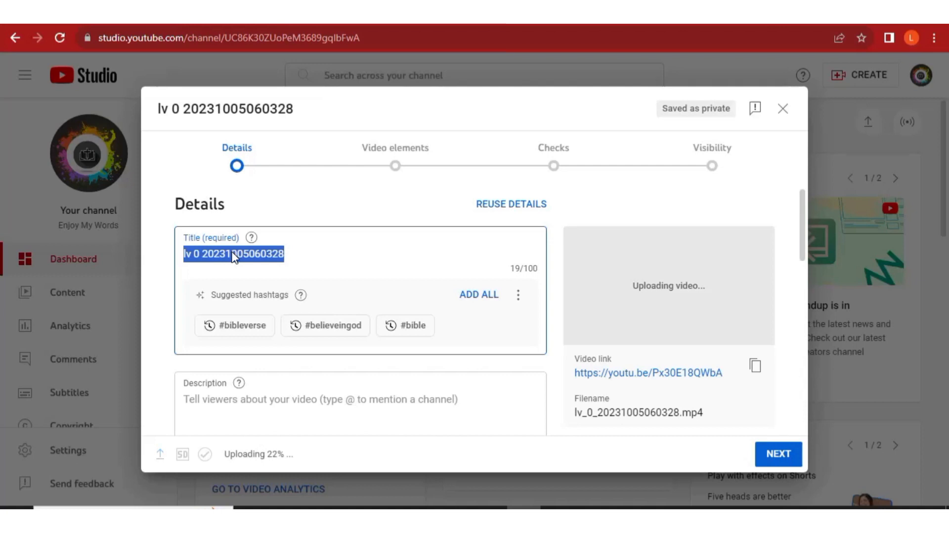
pyautogui.write('H')
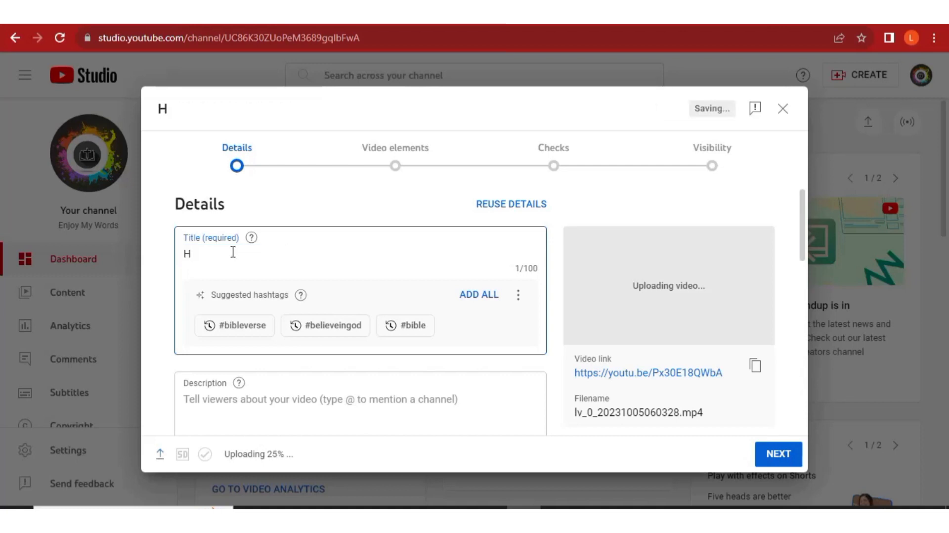
pyautogui.write('ow butter')
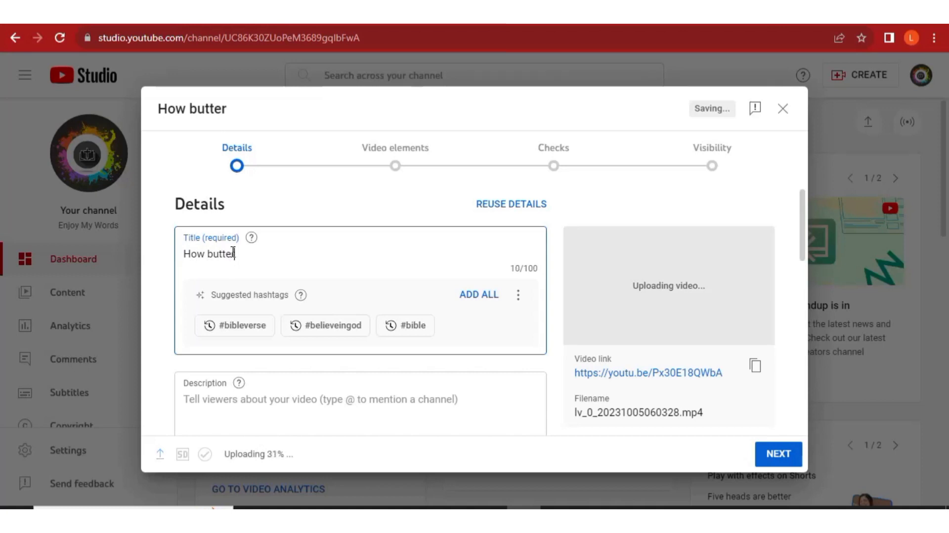
pyautogui.write('fkl')
pyautogui.press('BackSpace')
pyautogui.press('BackSpace')
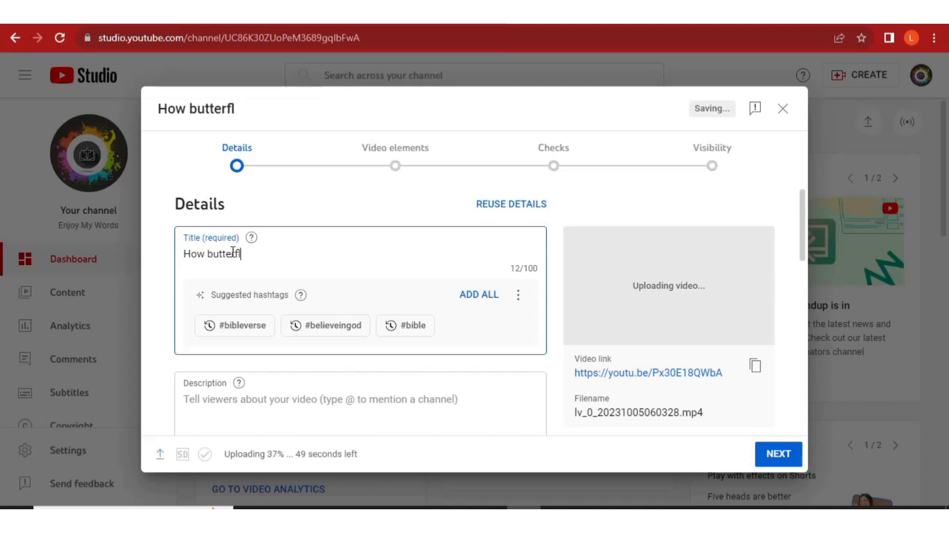
pyautogui.write('ly feed')
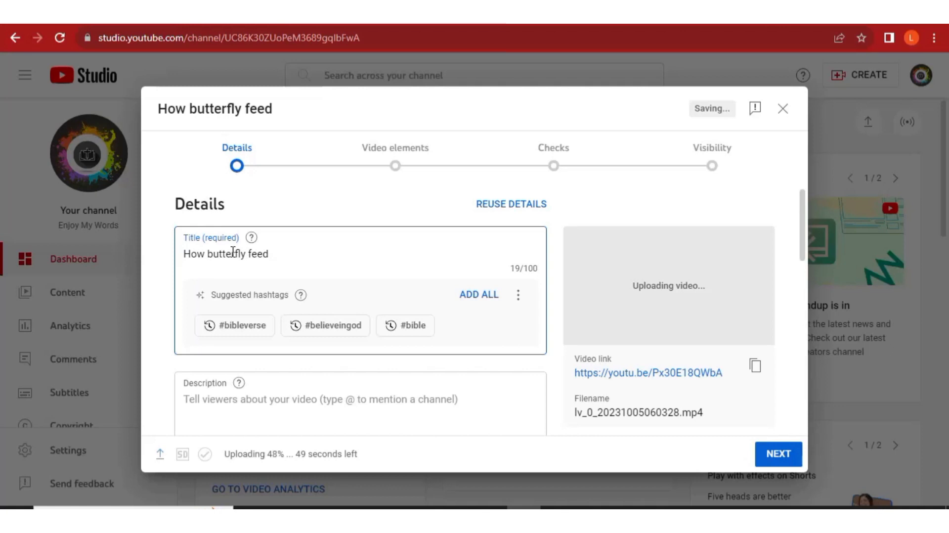
pyautogui.write(' #')
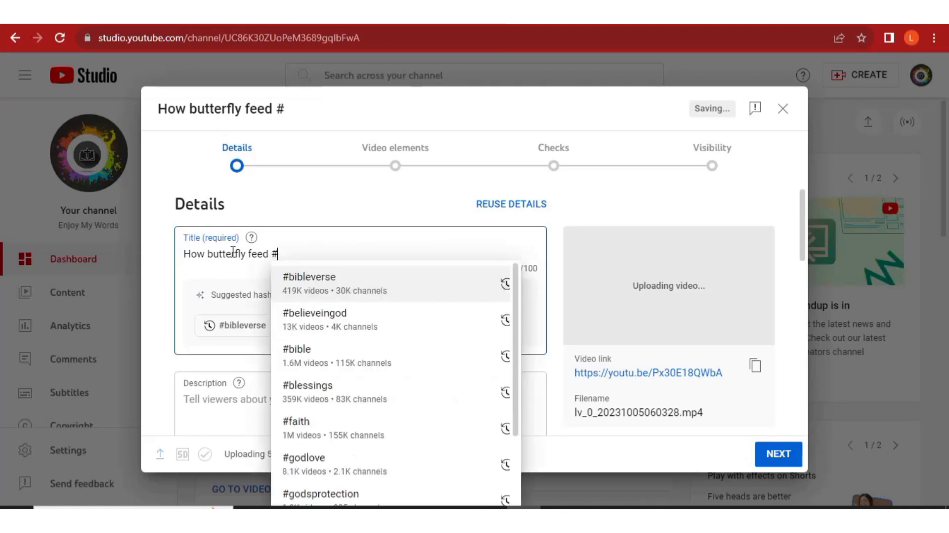
pyautogui.write('short')
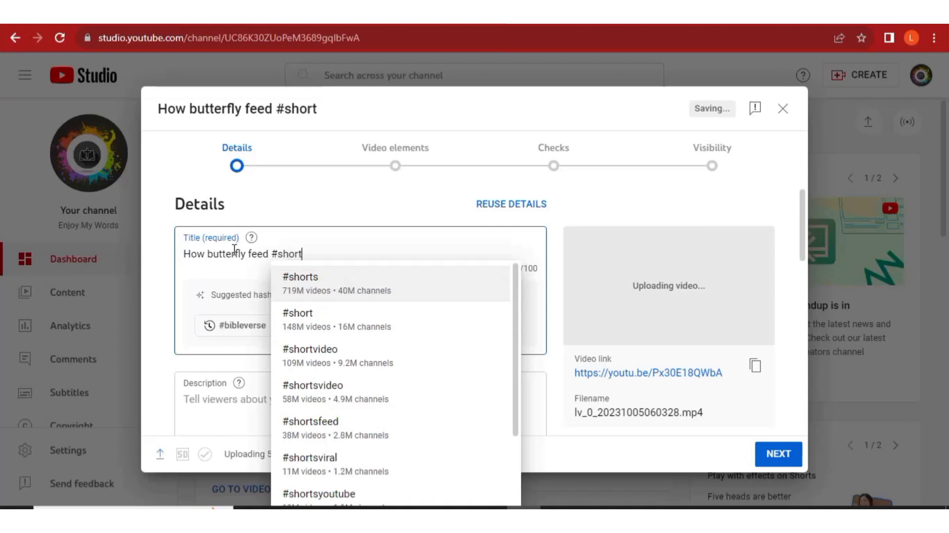
pyautogui.click(332, 286)
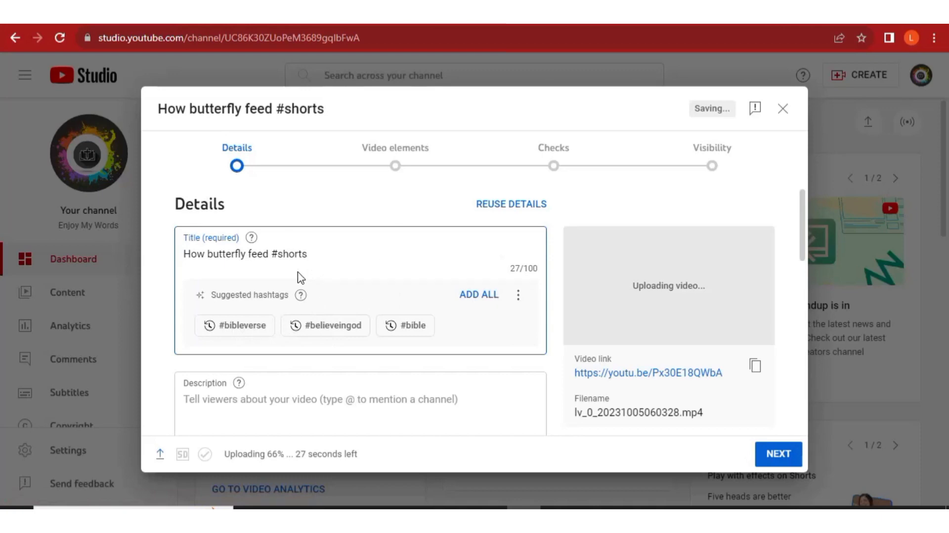
# Place the cursor in the empty Description field to begin writing it
pyautogui.scroll(-2, 312, 281)
pyautogui.scroll(-4, 312, 283)
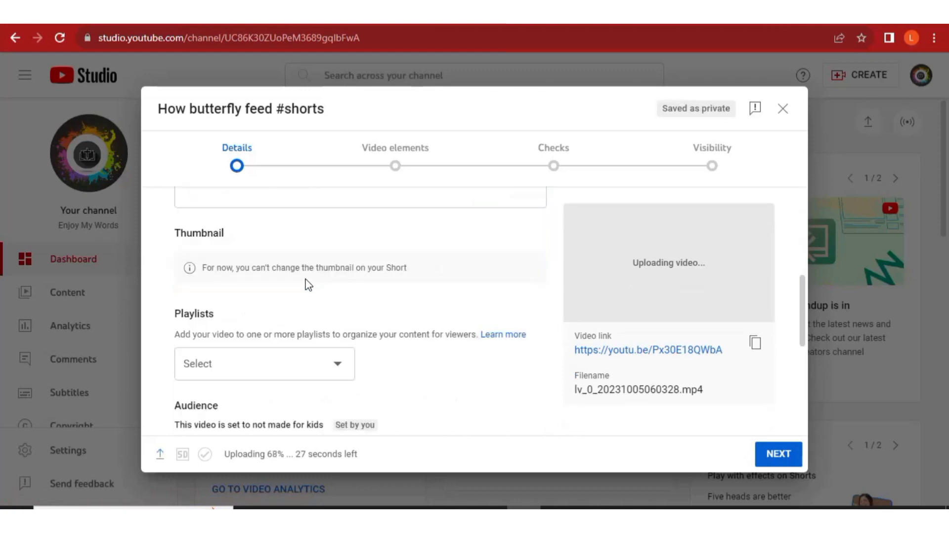
pyautogui.scroll(3, 281, 291)
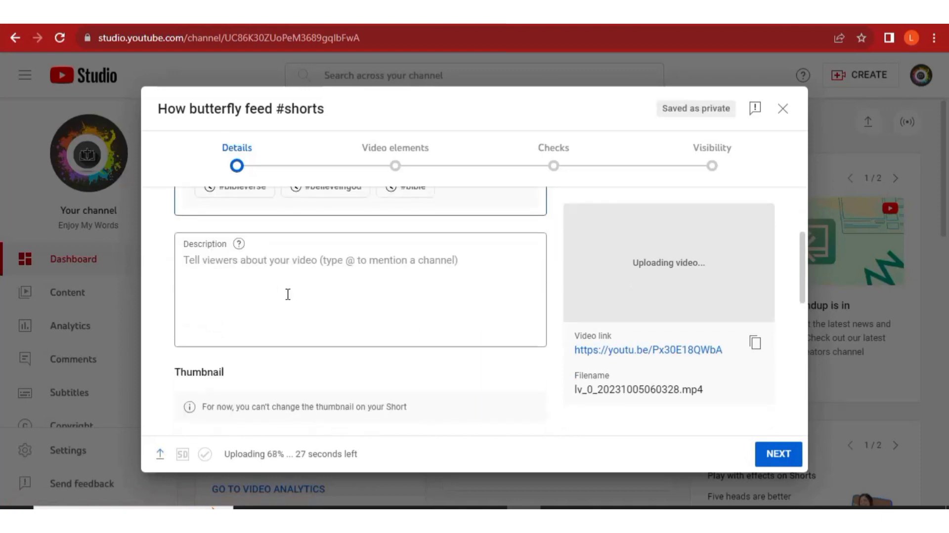
pyautogui.click(240, 270)
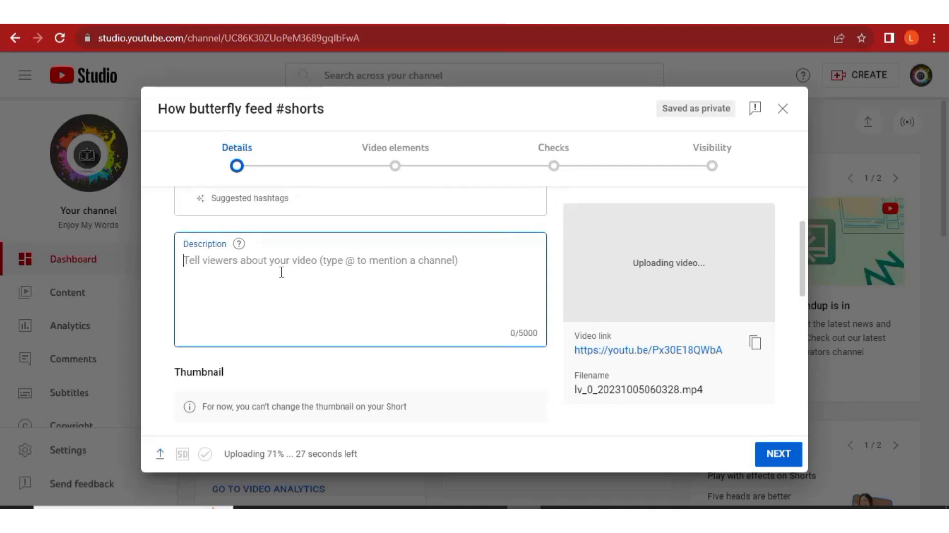
pyautogui.scroll(2, 272, 285)
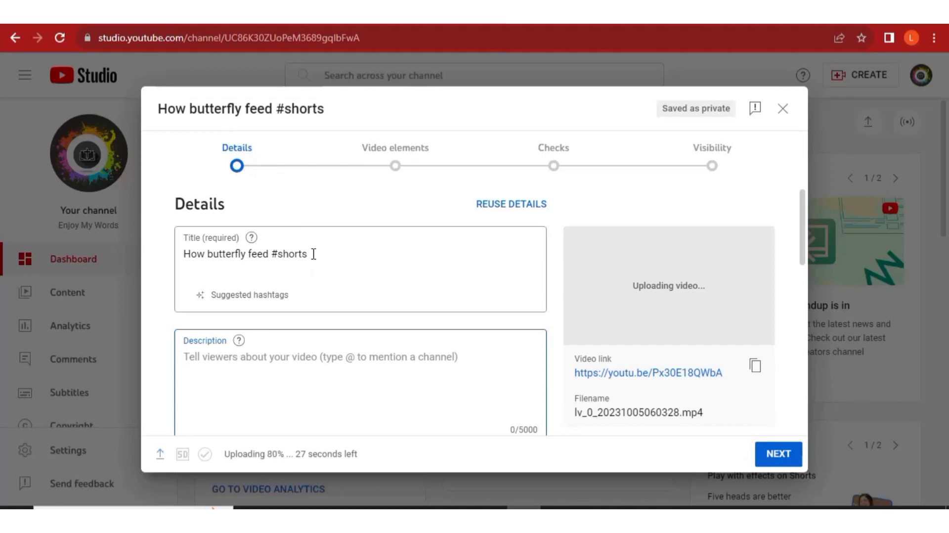
# Copy the title and paste 'How butterfly feed #shorts' into the Description box
pyautogui.moveTo(313, 253); pyautogui.dragTo(187, 253)
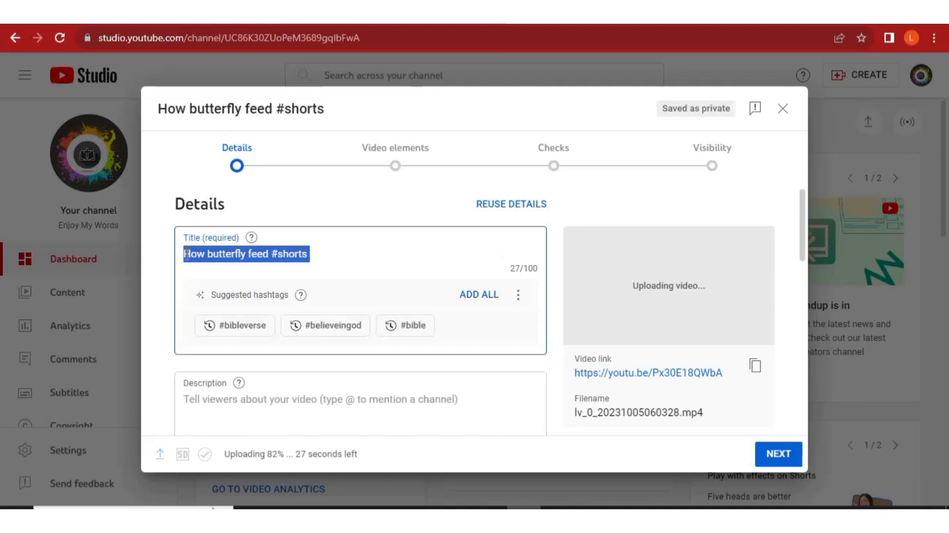
pyautogui.rightClick(187, 255)
pyautogui.click(217, 300)
pyautogui.rightClick(195, 399)
pyautogui.click(225, 308)
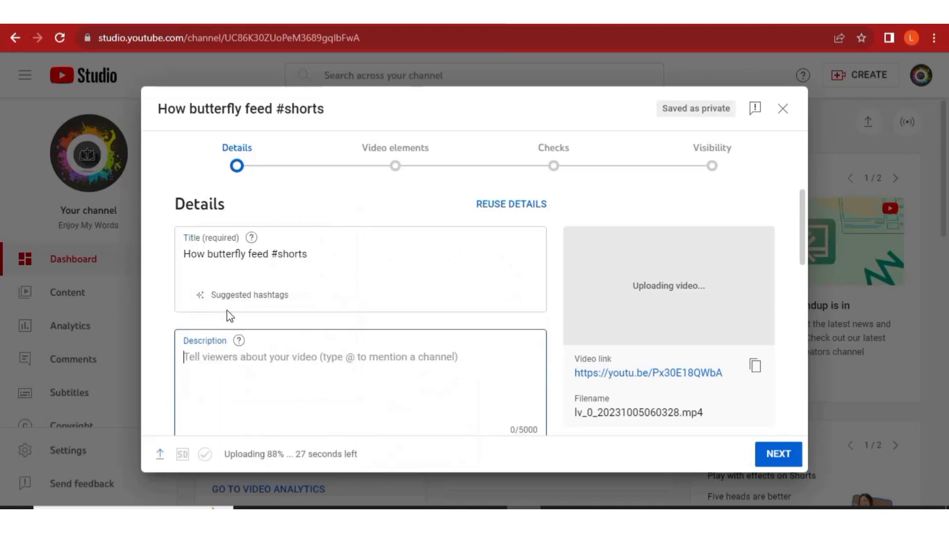
pyautogui.scroll(-3, 236, 336)
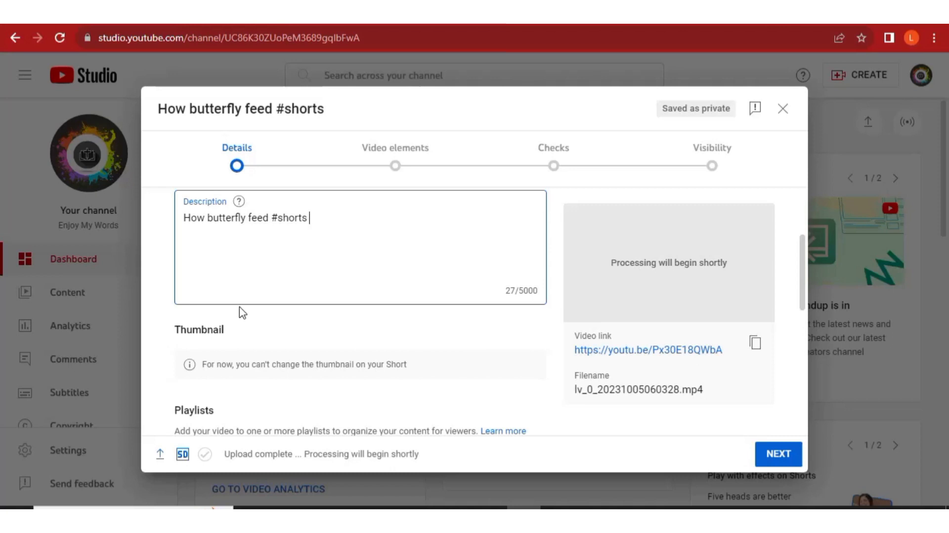
# Scroll past the audience setting and expand SHOW MORE to reach the Tags field
pyautogui.scroll(2, 247, 311)
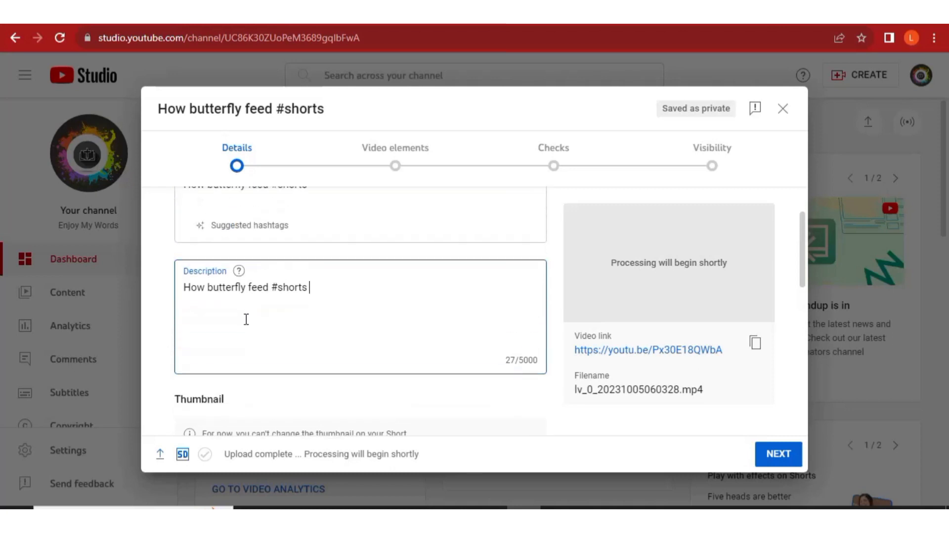
pyautogui.scroll(-4, 246, 319)
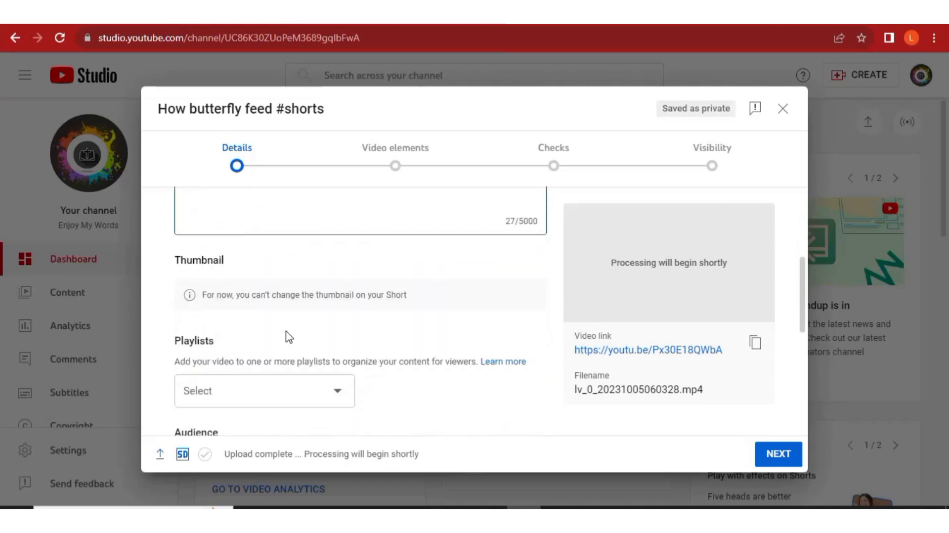
pyautogui.scroll(-2, 255, 327)
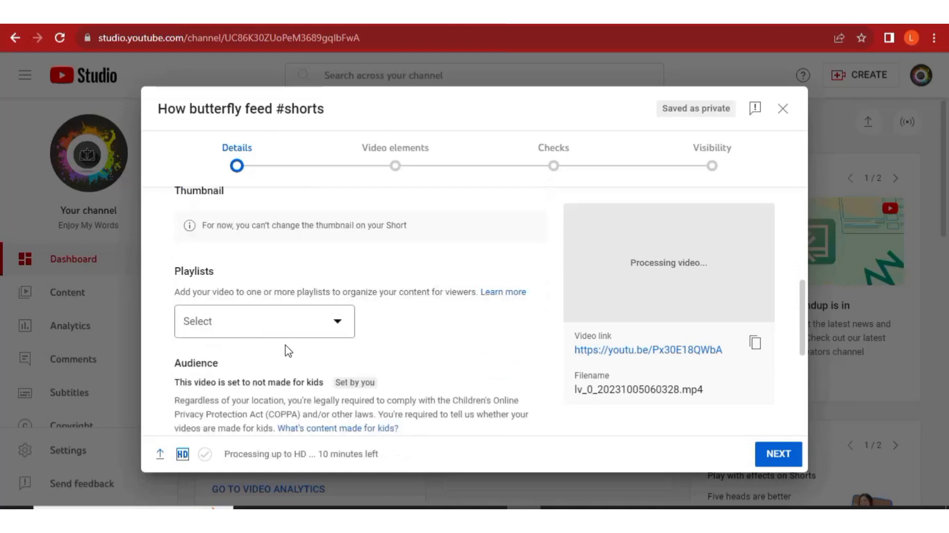
pyautogui.scroll(-7, 289, 350)
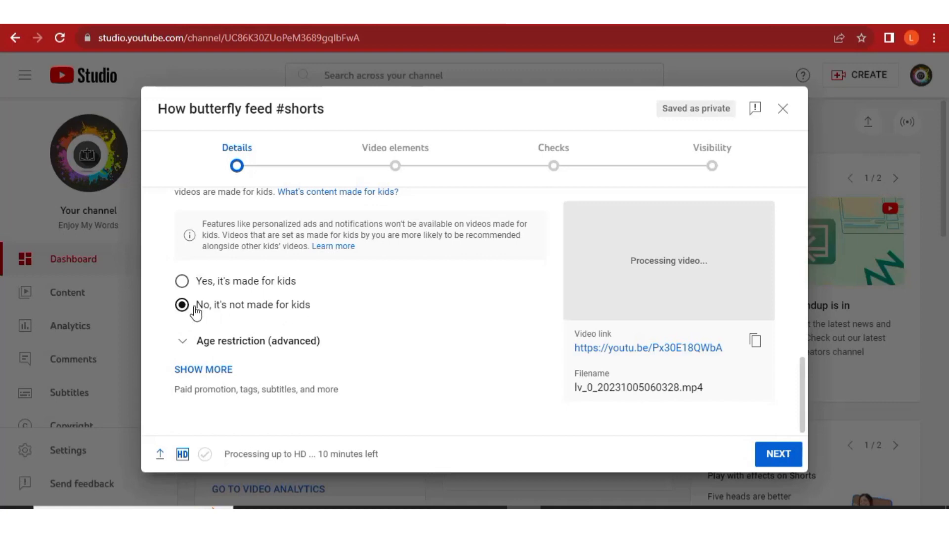
pyautogui.click(202, 370)
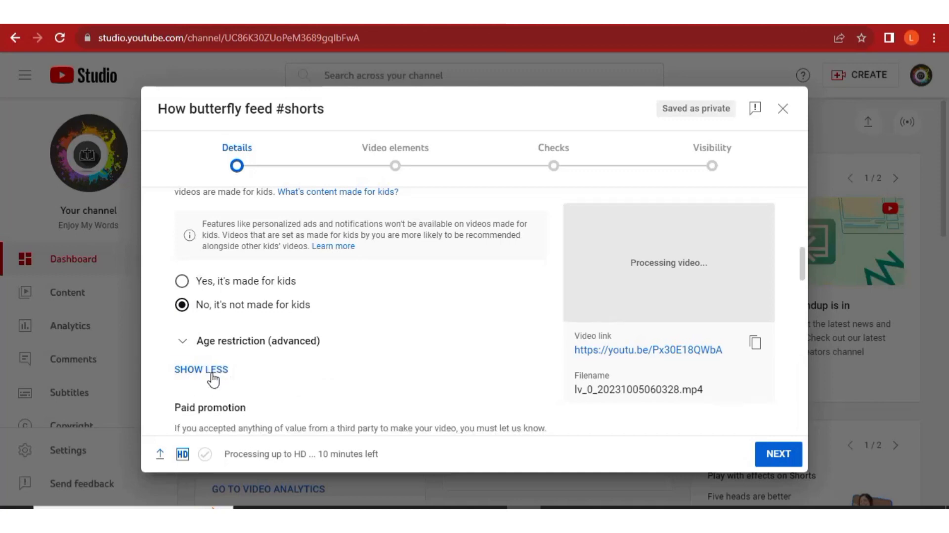
pyautogui.scroll(-10, 247, 390)
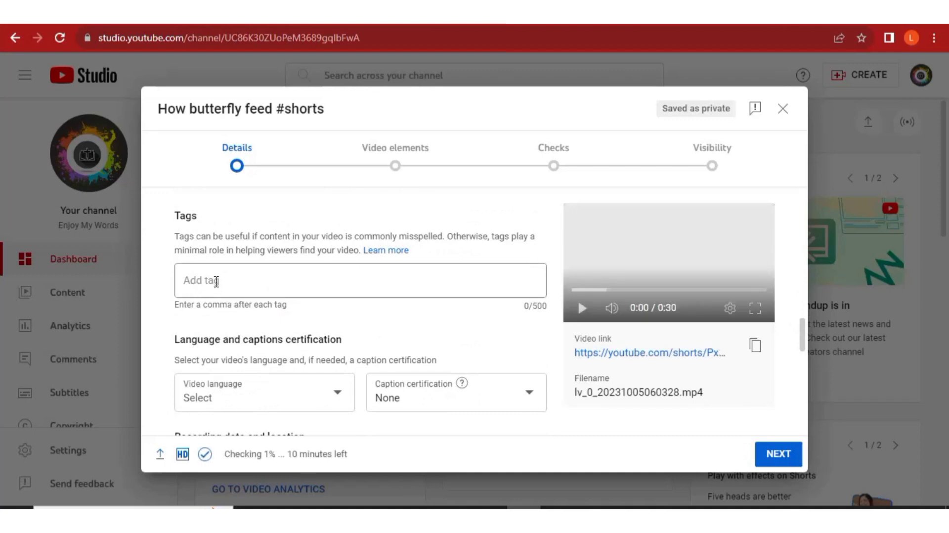
# Enter the tags shorts, butterfly and butterfly feeding, fixing a mistyped letter
pyautogui.click(216, 281)
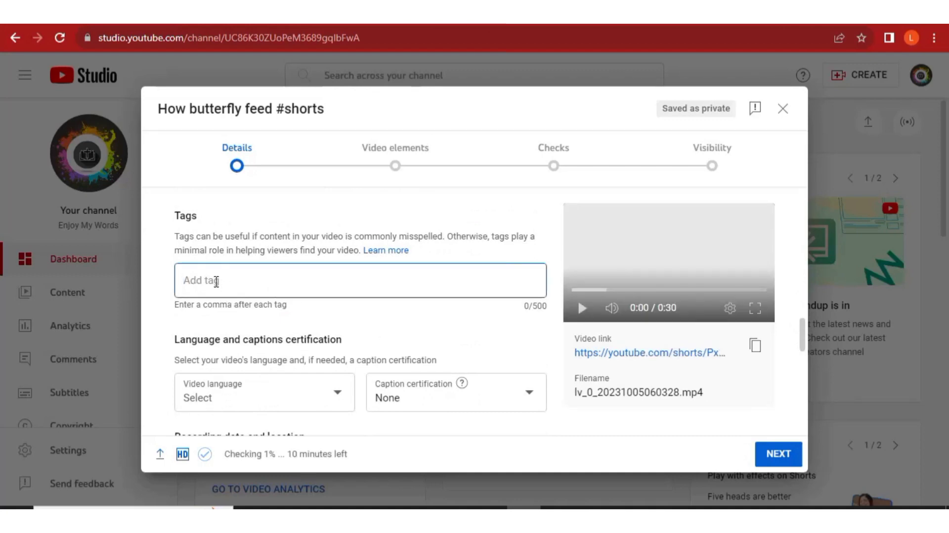
pyautogui.write('s')
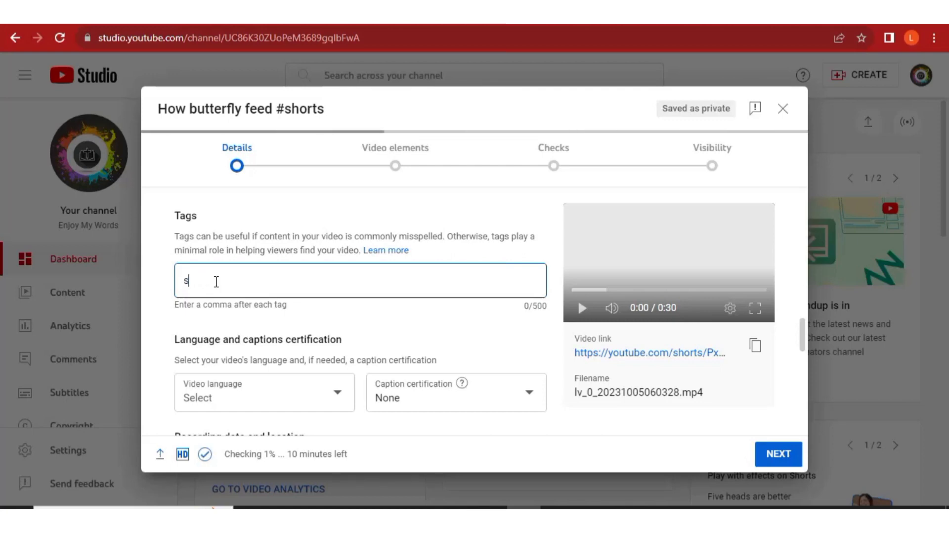
pyautogui.write('horts')
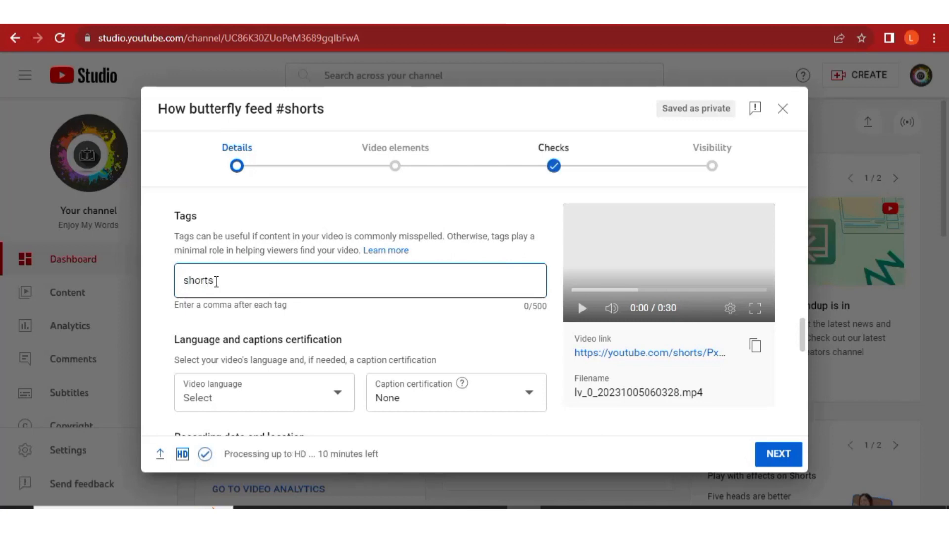
pyautogui.press('Return')
pyautogui.write('but')
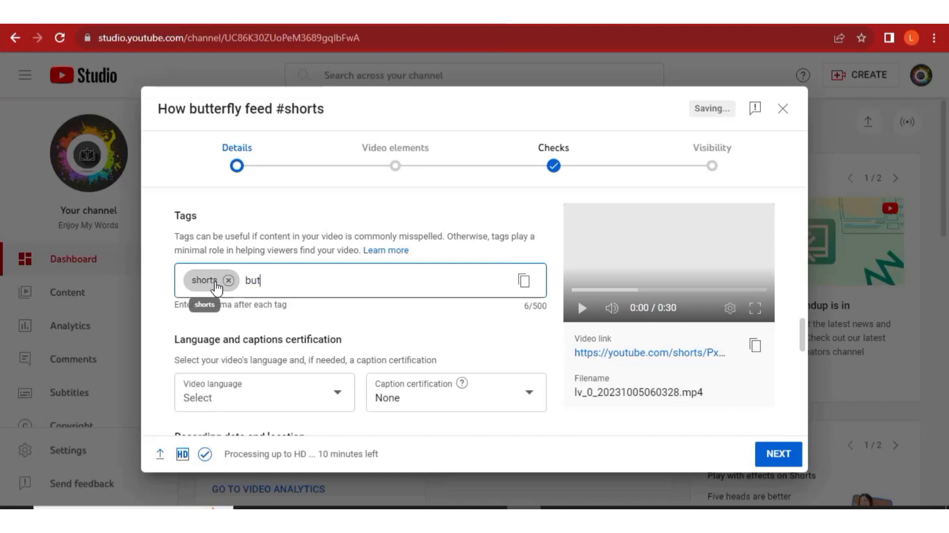
pyautogui.write('terf')
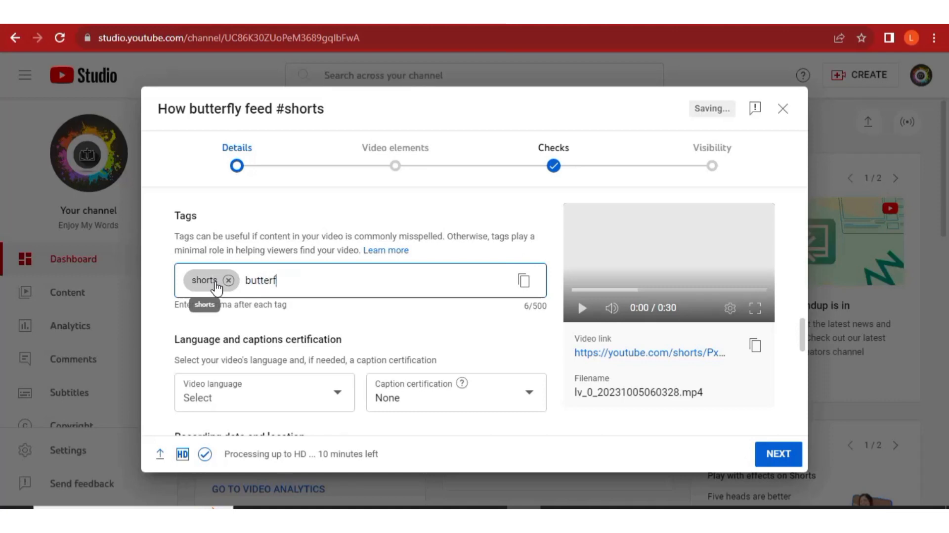
pyautogui.write('ly')
pyautogui.press('Return')
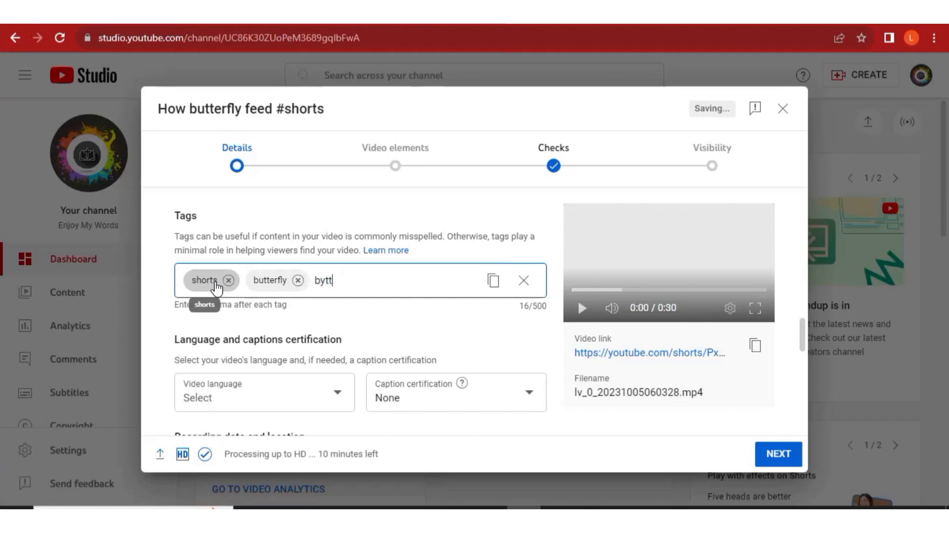
pyautogui.press('BackSpace')
pyautogui.write('erf')
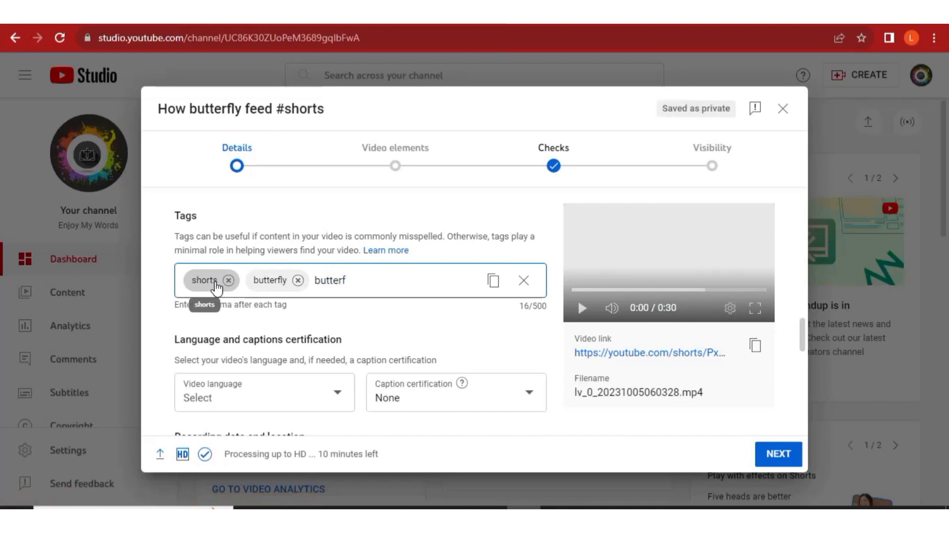
pyautogui.write('ly feeding')
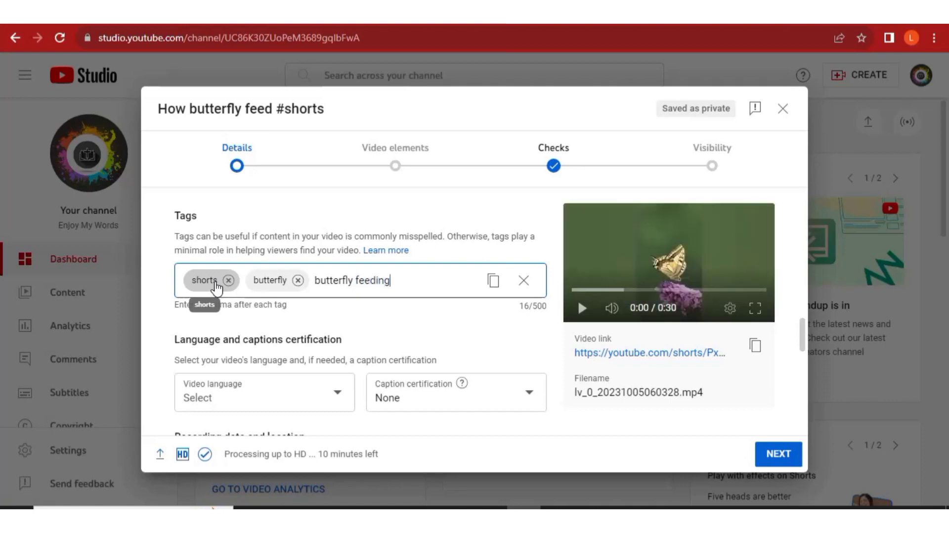
pyautogui.press('Return')
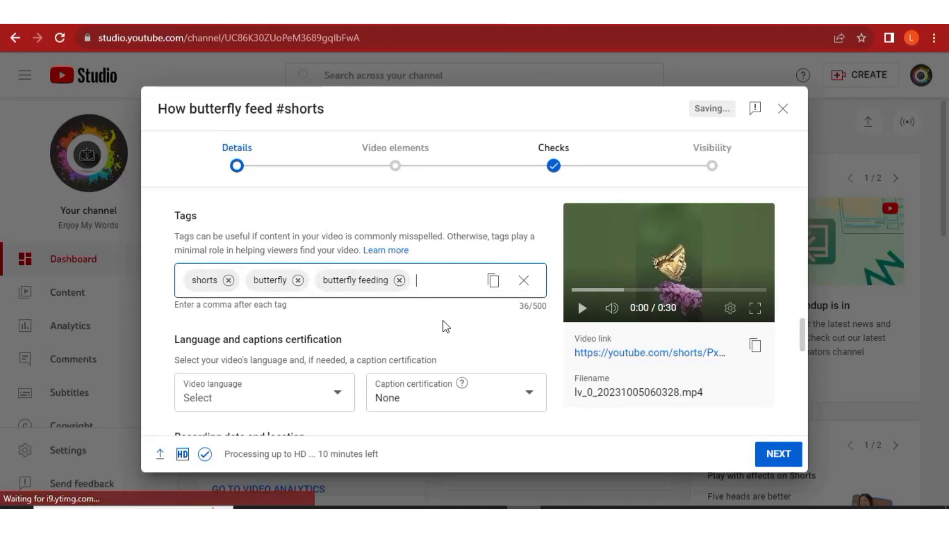
pyautogui.scroll(-1, 446, 326)
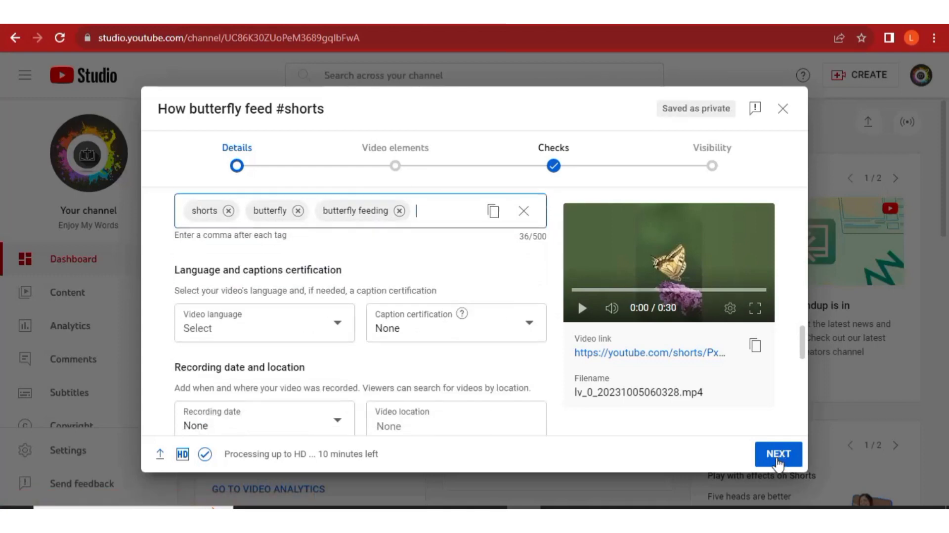
# Advance the upload past Video elements and Checks to Visibility, keeping Public selected
pyautogui.click(778, 454)
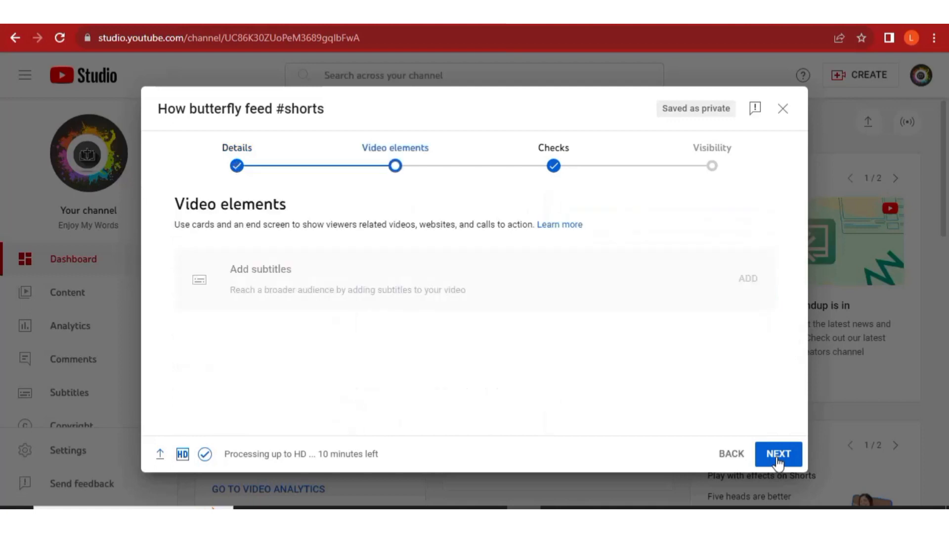
pyautogui.click(778, 454)
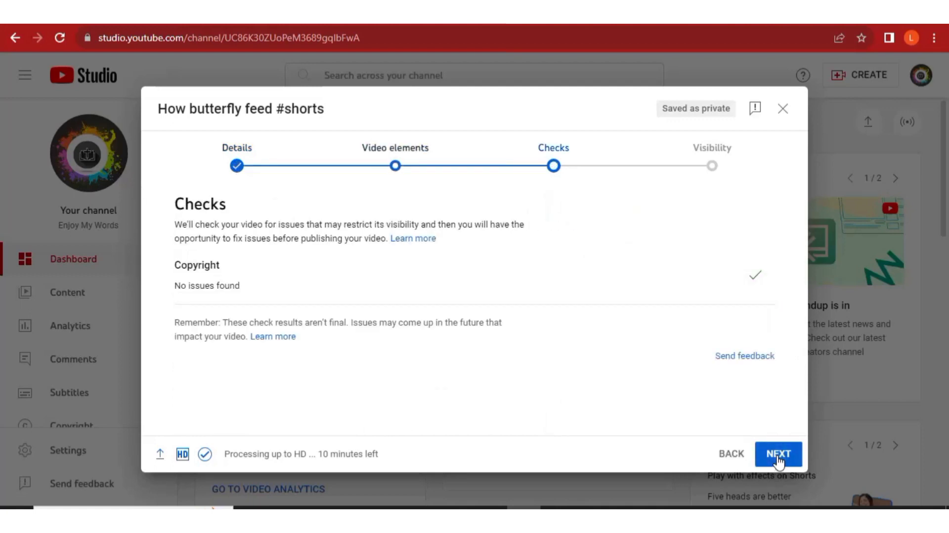
pyautogui.click(778, 454)
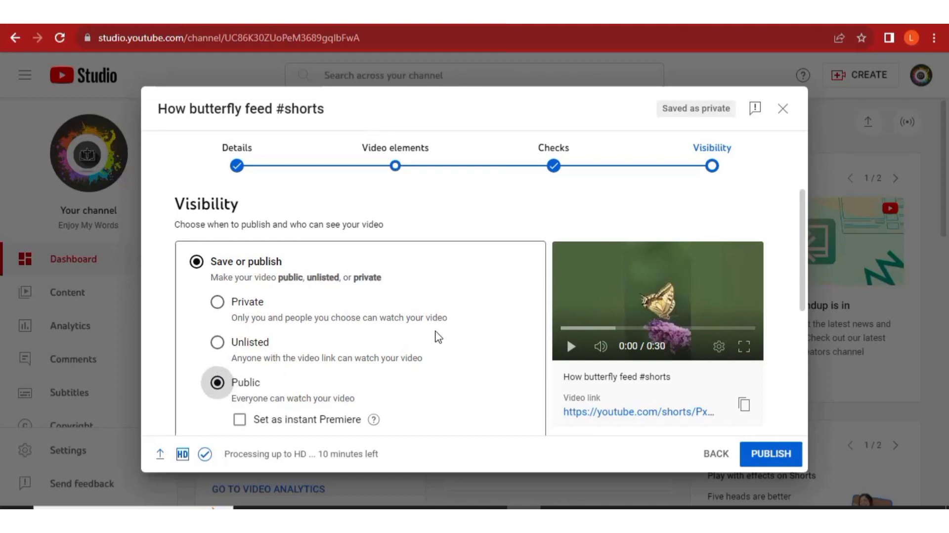
pyautogui.scroll(-2, 438, 337)
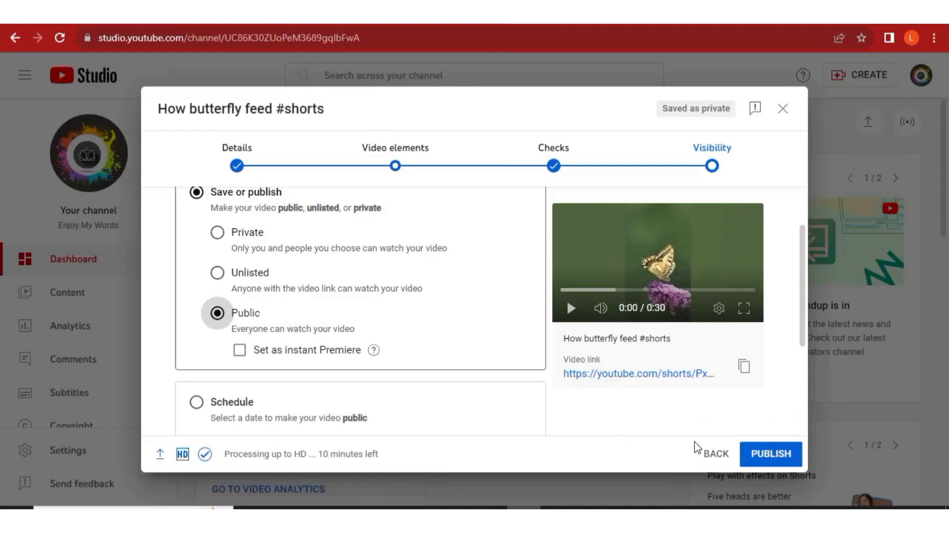
# Publish 'How butterfly feed #shorts' publicly and dismiss the Video published confirmation
pyautogui.click(769, 453)
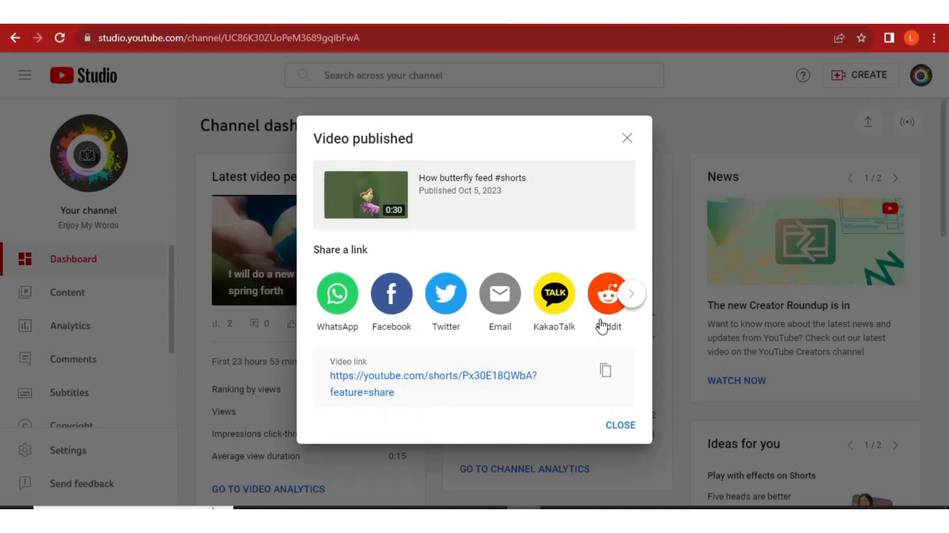
pyautogui.click(618, 426)
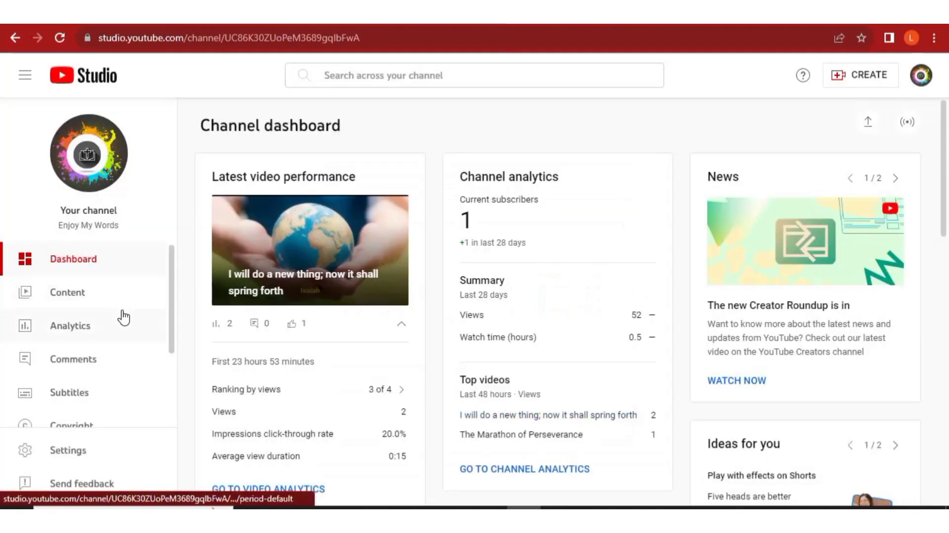
# From the Content list, open the Video details page for 'How butterfly feed #shorts'
pyautogui.click(89, 297)
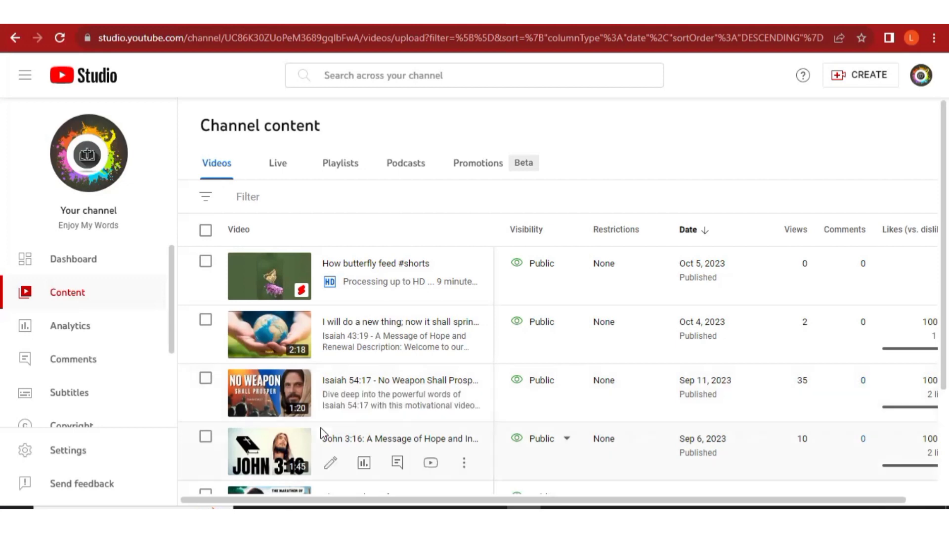
pyautogui.click(421, 421)
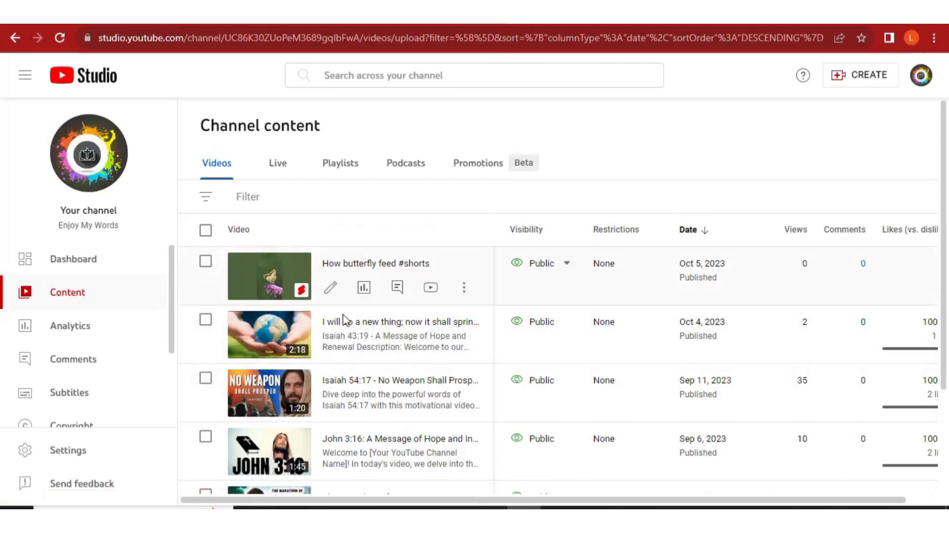
pyautogui.click(331, 294)
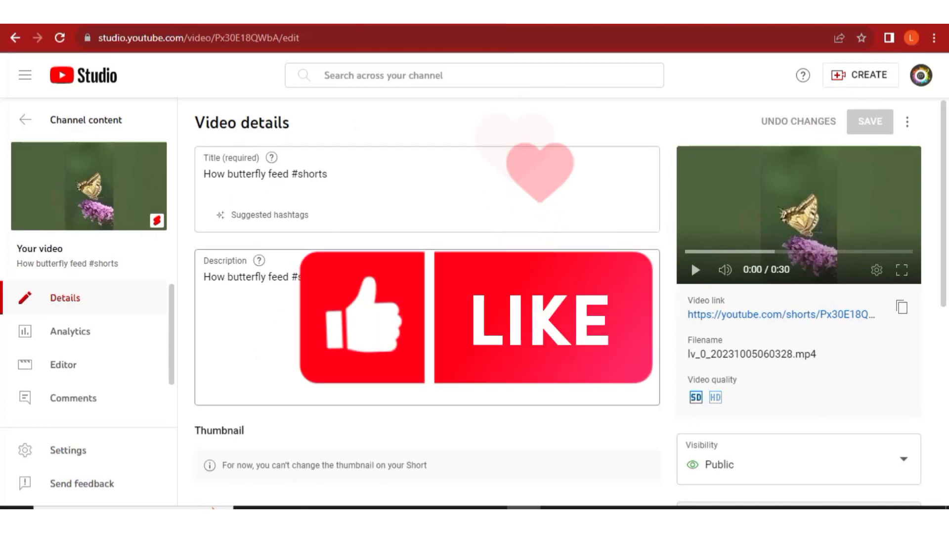
pyautogui.scroll(-3, 445, 380)
pyautogui.scroll(3, 451, 375)
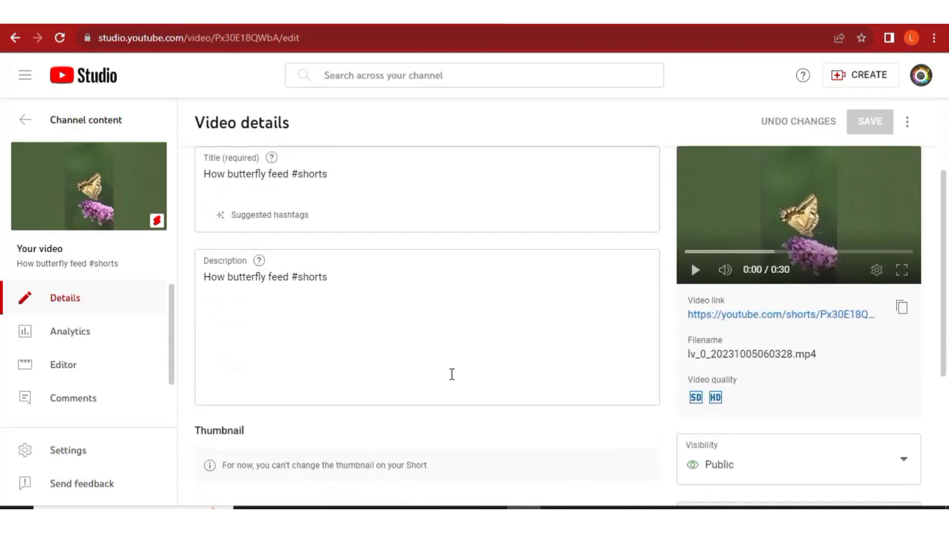
pyautogui.scroll(-7, 434, 380)
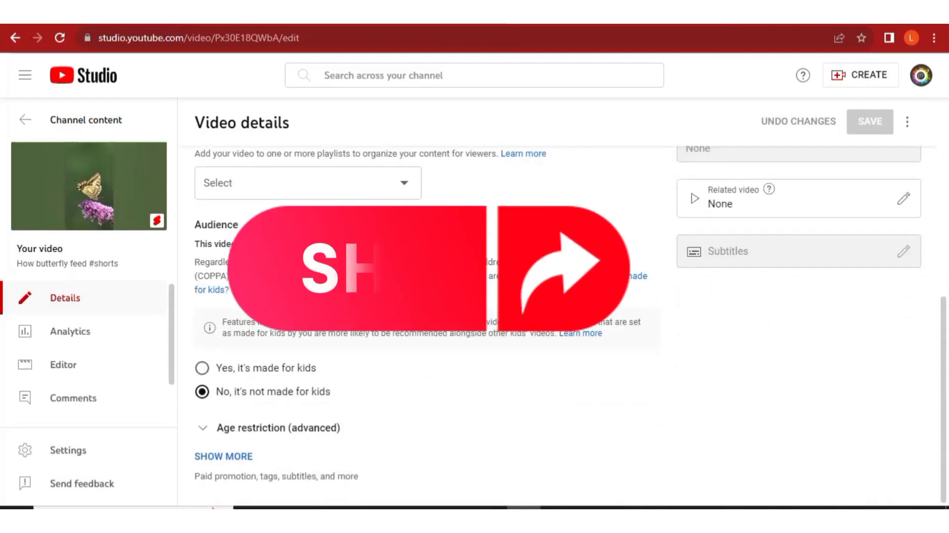